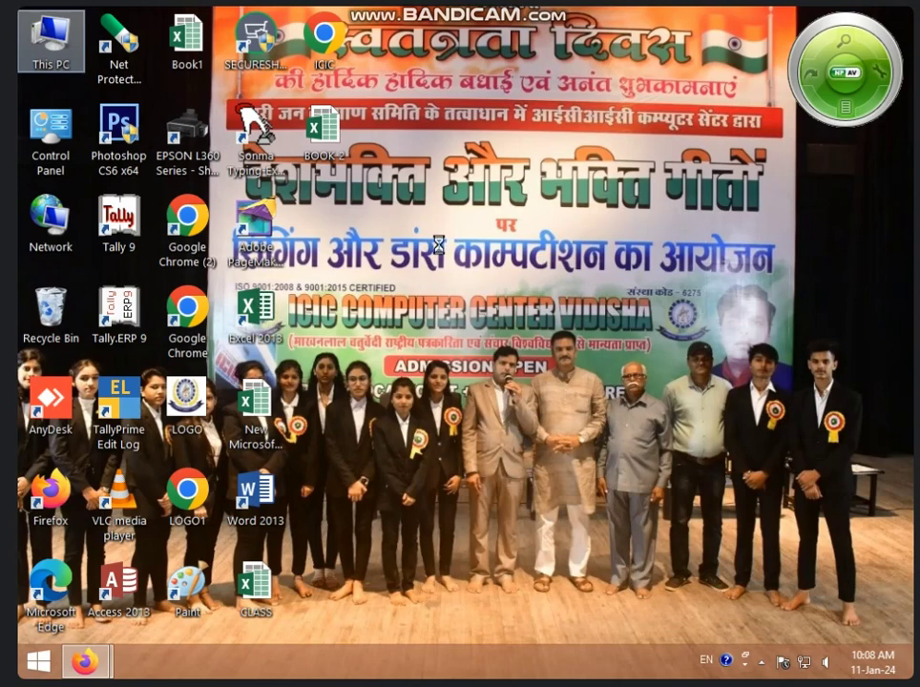
- Refresh the desktop and launch Word 2013 from its desktop shortcut
left_click(539, 307)
right_click(516, 302)
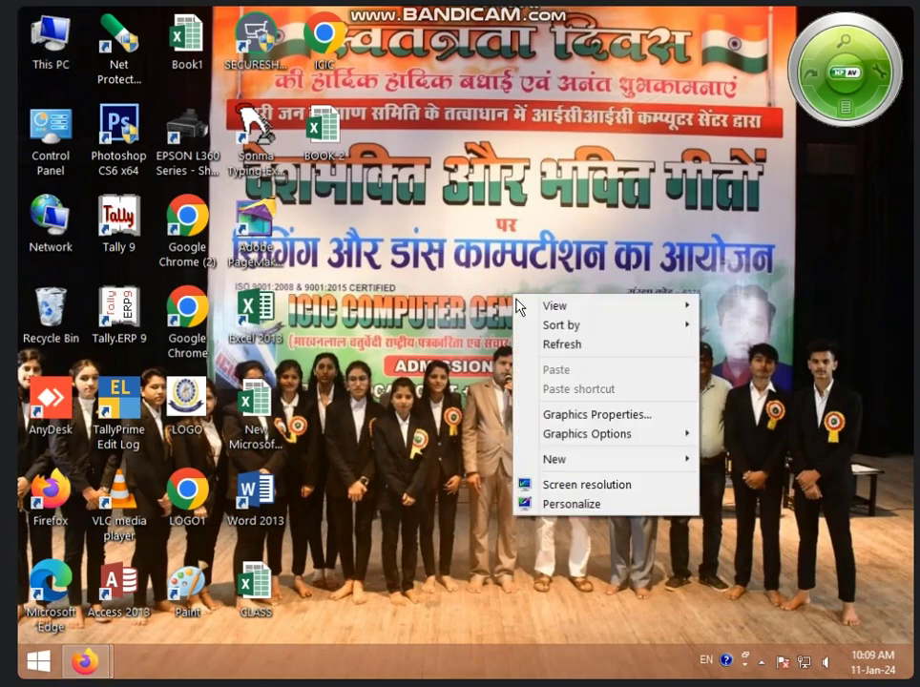
left_click(546, 345)
double_click(256, 514)
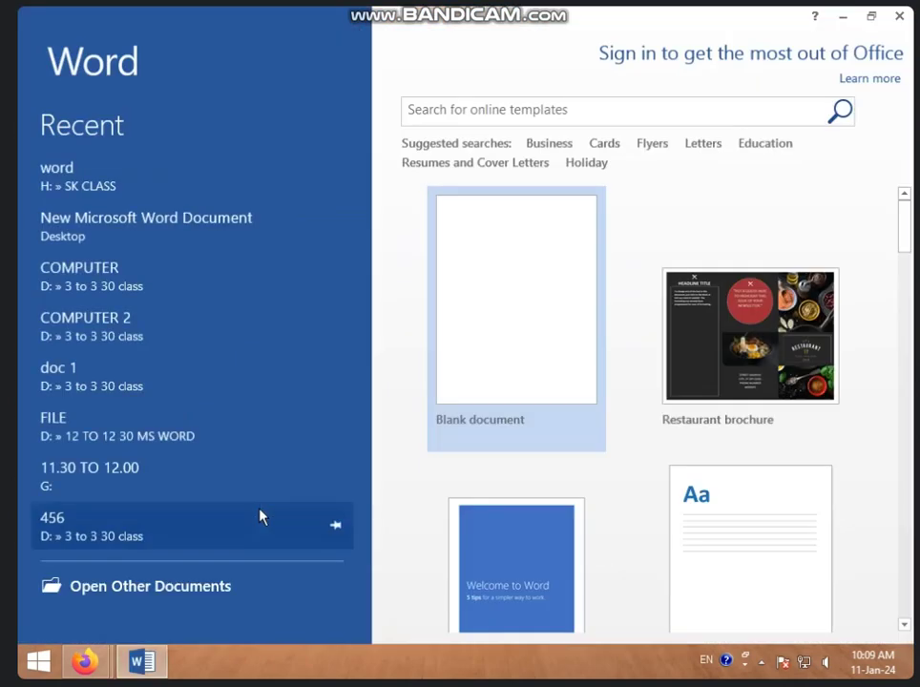
- Create a blank document and insert the rose picture 123 from F:\WALLPAPER
left_click(446, 289)
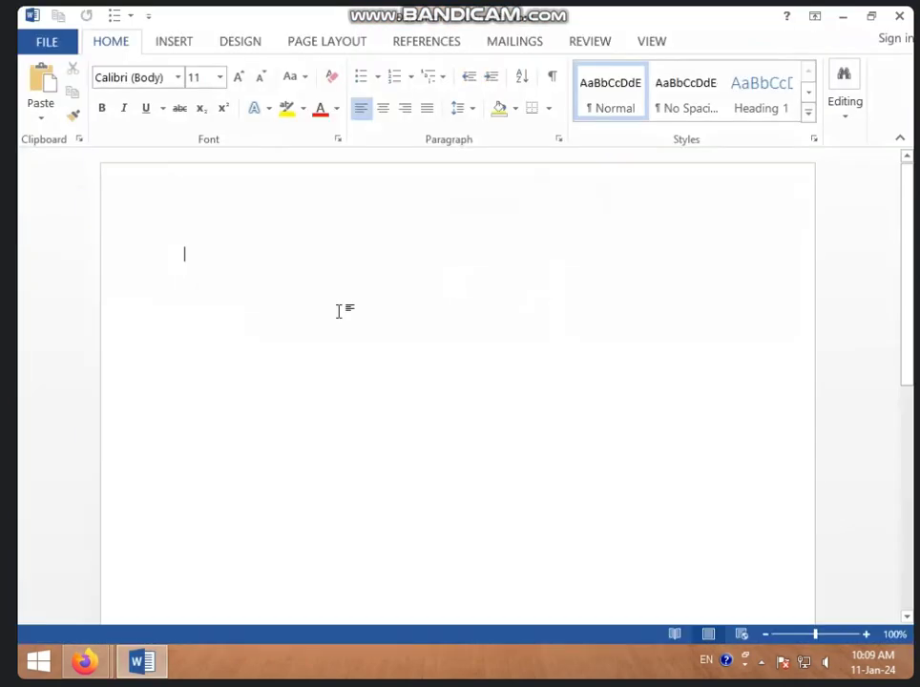
left_click(181, 43)
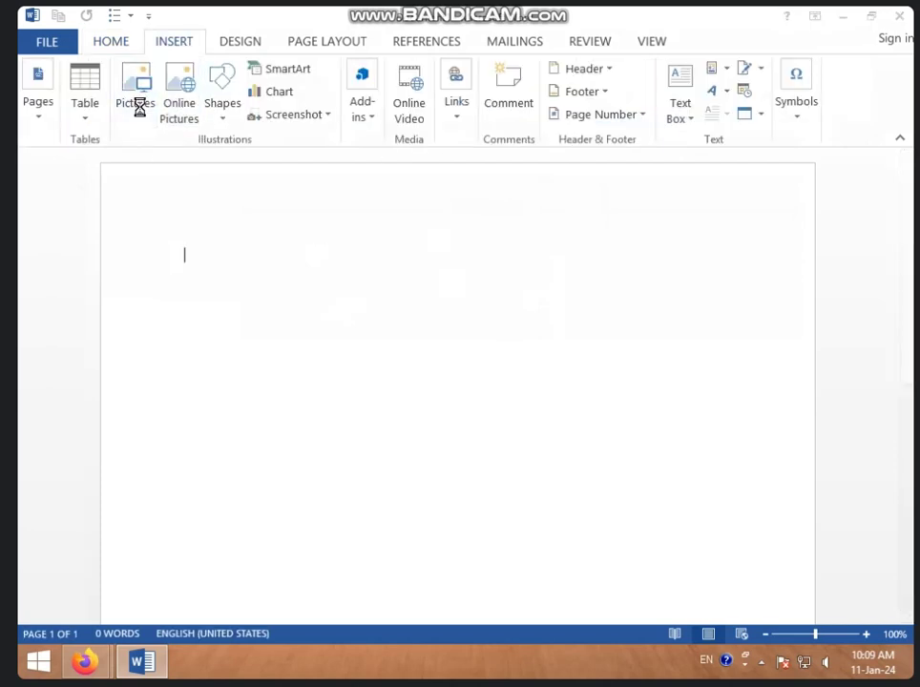
left_click(137, 107)
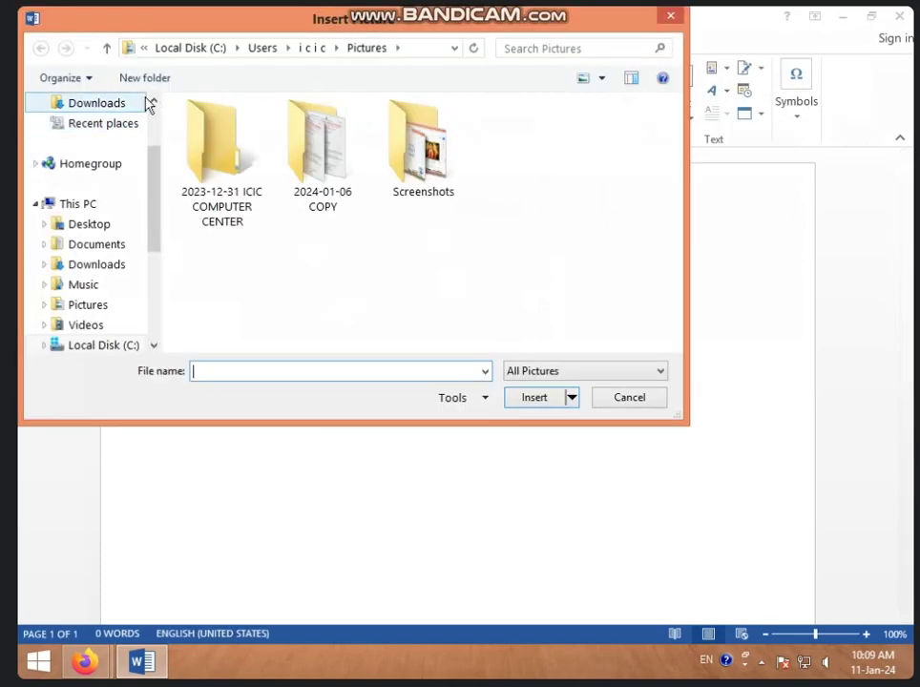
left_click(154, 346)
left_click(135, 267)
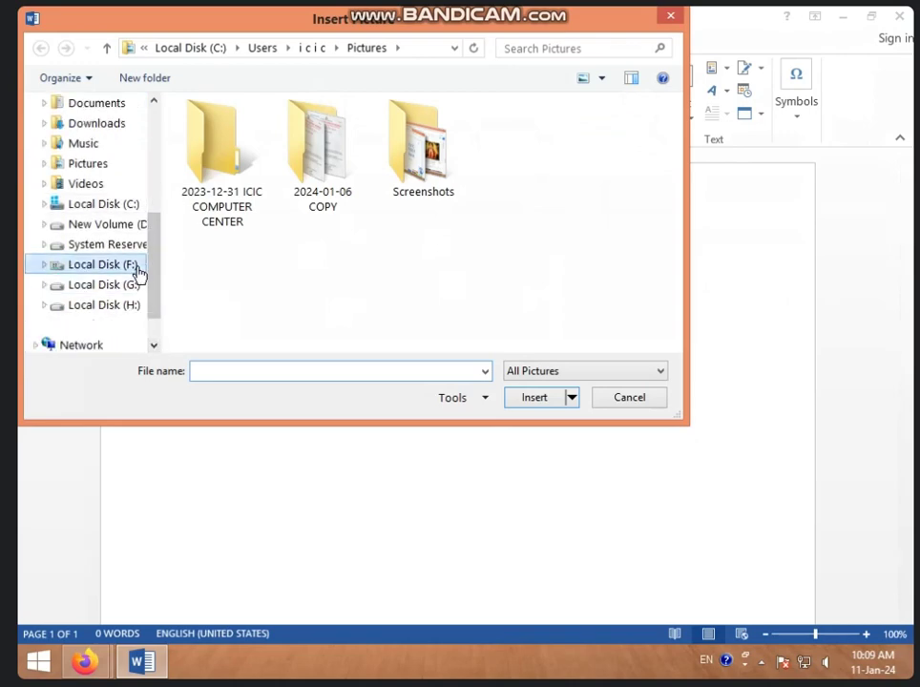
double_click(267, 297)
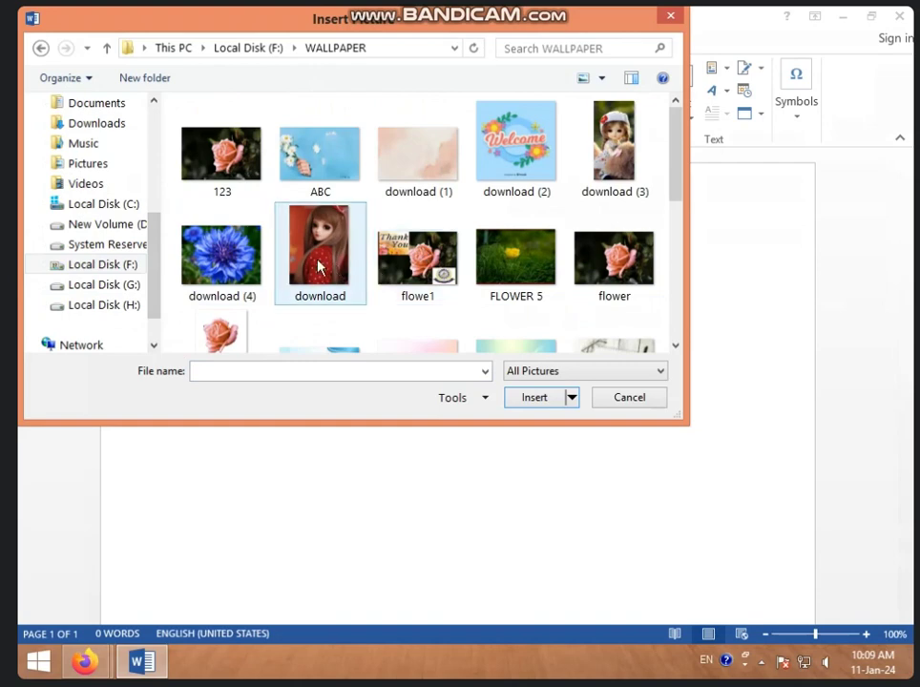
left_click(220, 154)
left_click(534, 398)
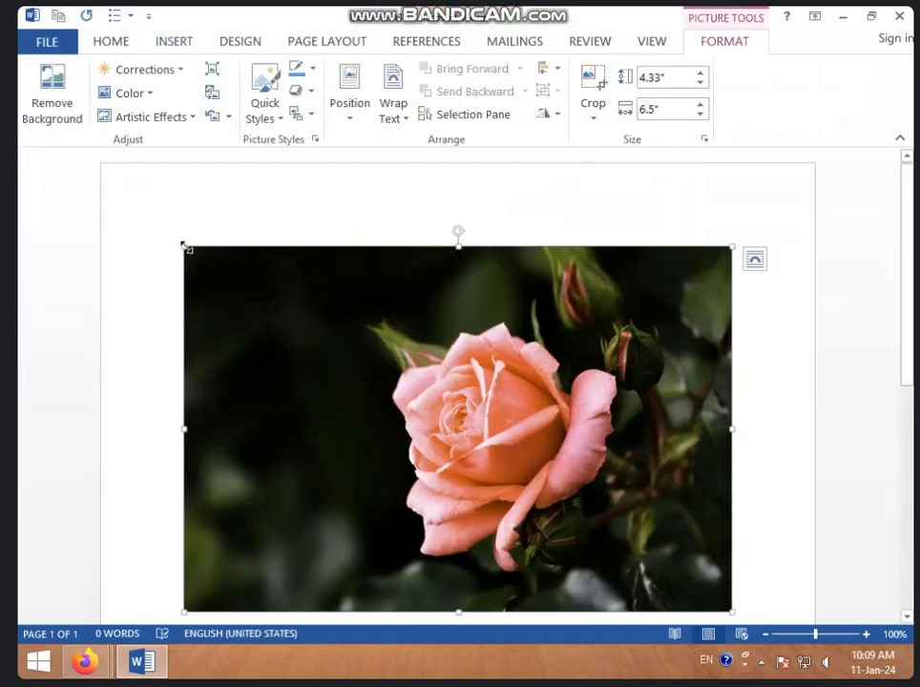
- Resize the rose to 2.72" by 4.08", wrap it In Front of Text, and nudge it slightly
left_click_drag(186, 246, 390, 384)
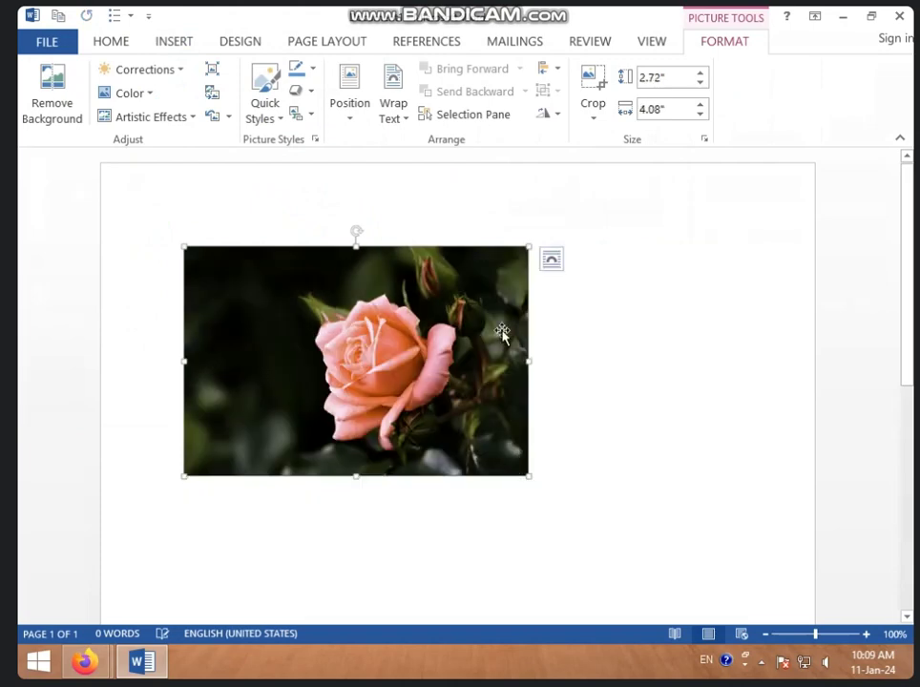
left_click(554, 263)
left_click(683, 416)
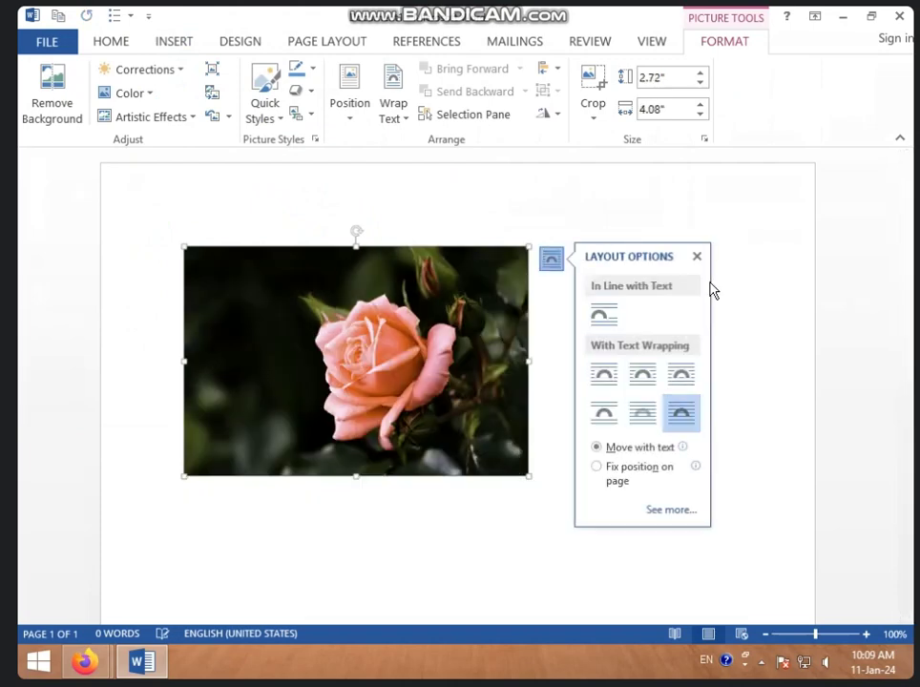
left_click(697, 255)
left_click_drag(312, 364, 297, 344)
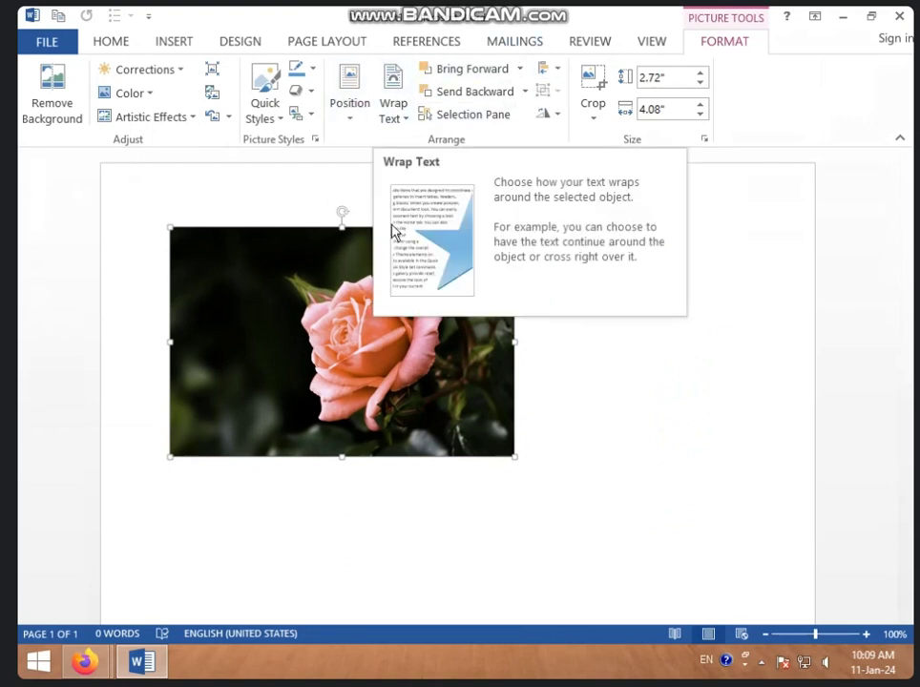
left_click_drag(244, 357, 255, 357)
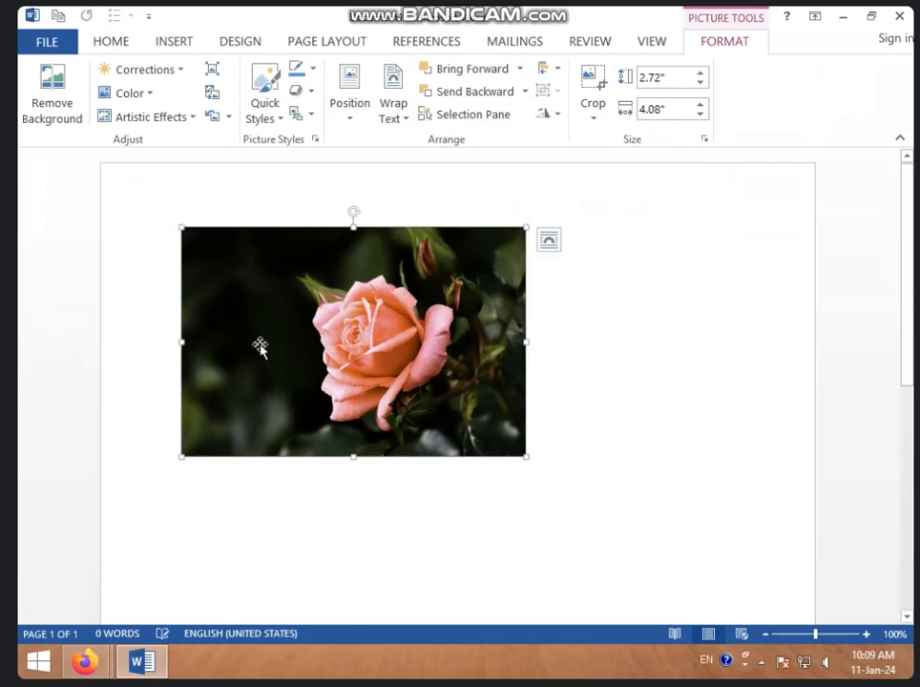
left_click(559, 116)
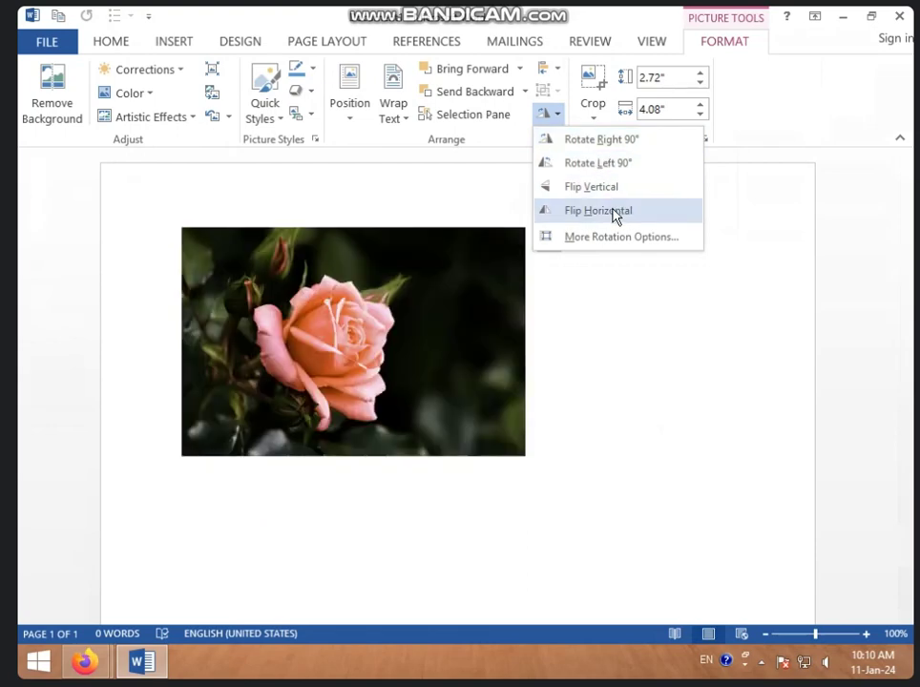
left_click(616, 210)
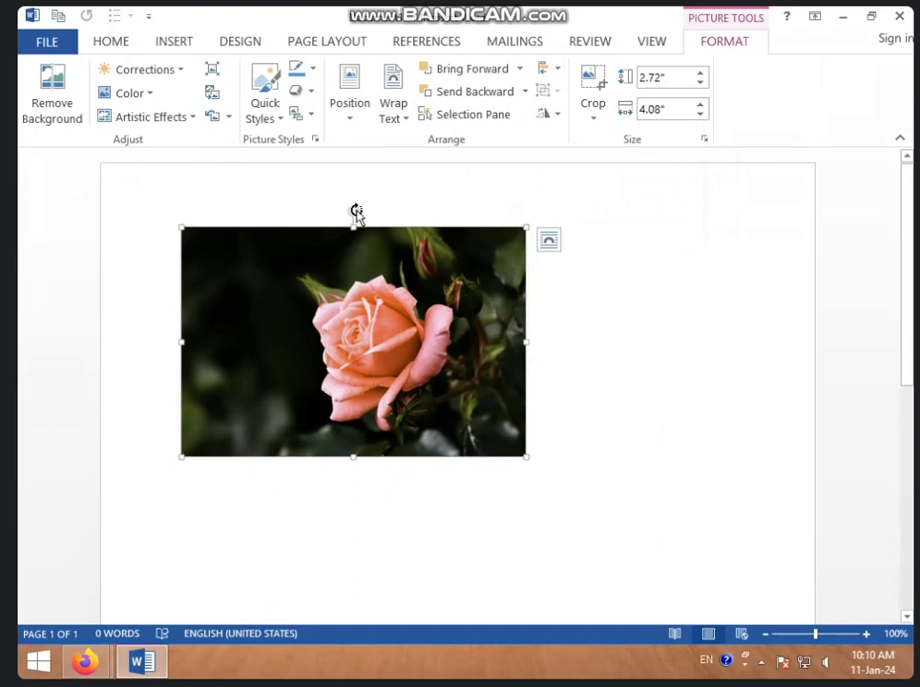
mouse_move(355, 211)
left_mouse_down()
mouse_move(386, 211)
mouse_move(330, 218)
left_mouse_up()
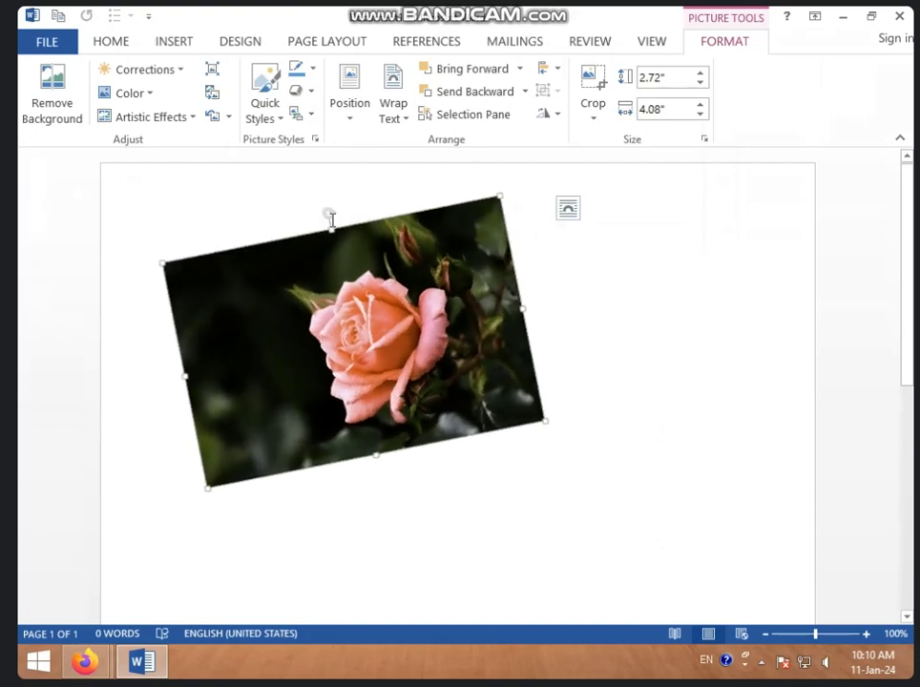
left_click(565, 331)
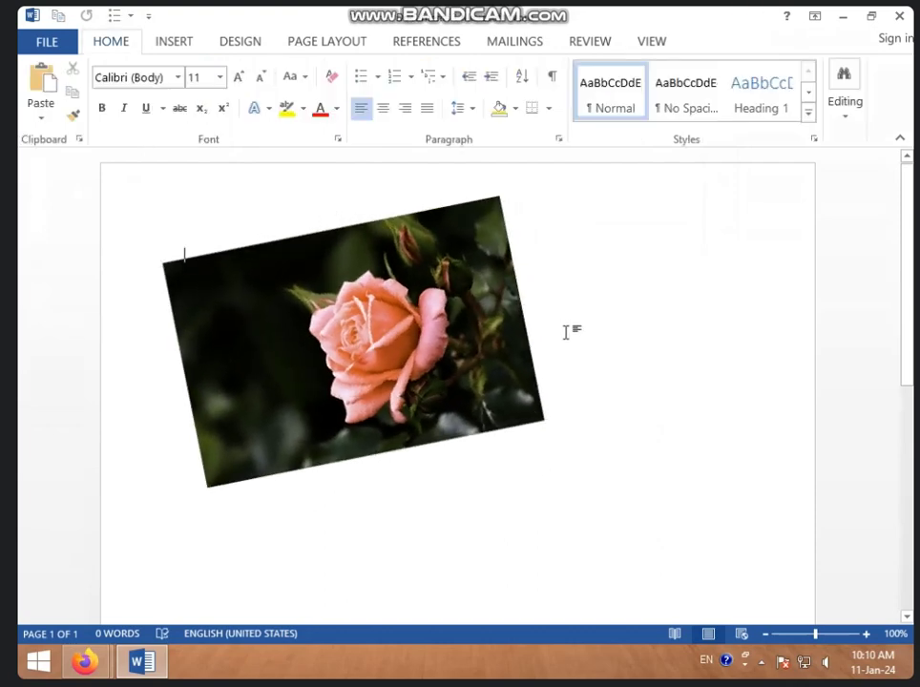
left_click(447, 337)
left_click_drag(329, 216, 355, 214)
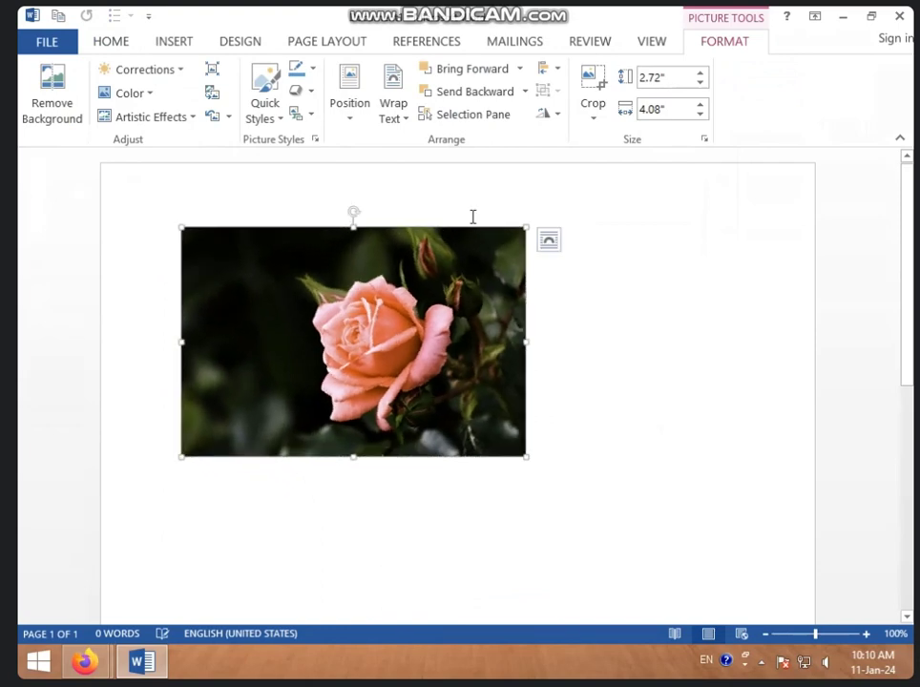
left_click(692, 212)
- Crop the rose photo's bottom and top-left edges to a 1.93" by 2.71" close-up
left_click(443, 301)
left_click(599, 121)
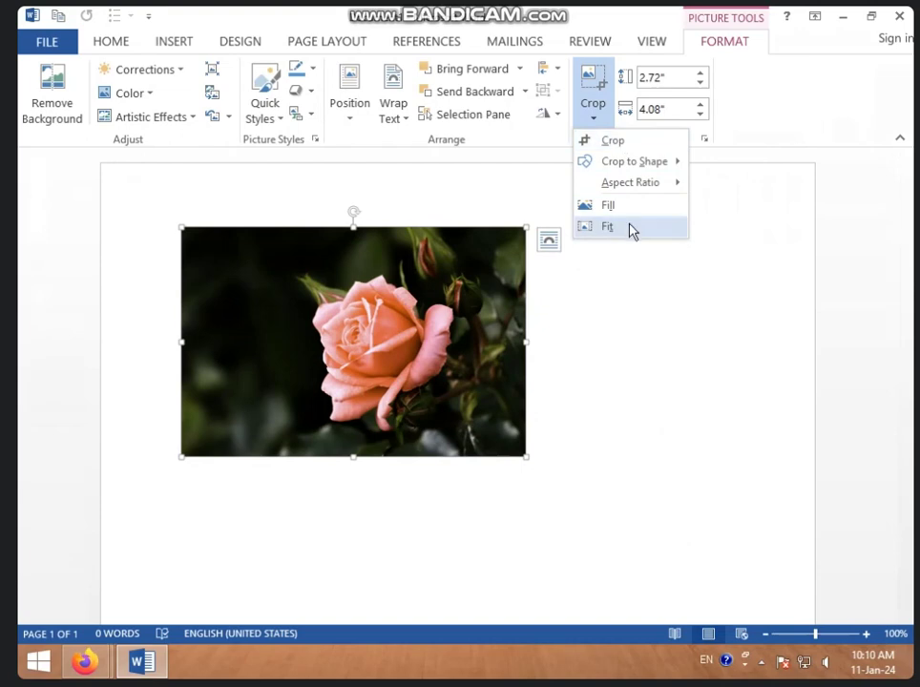
left_click(630, 148)
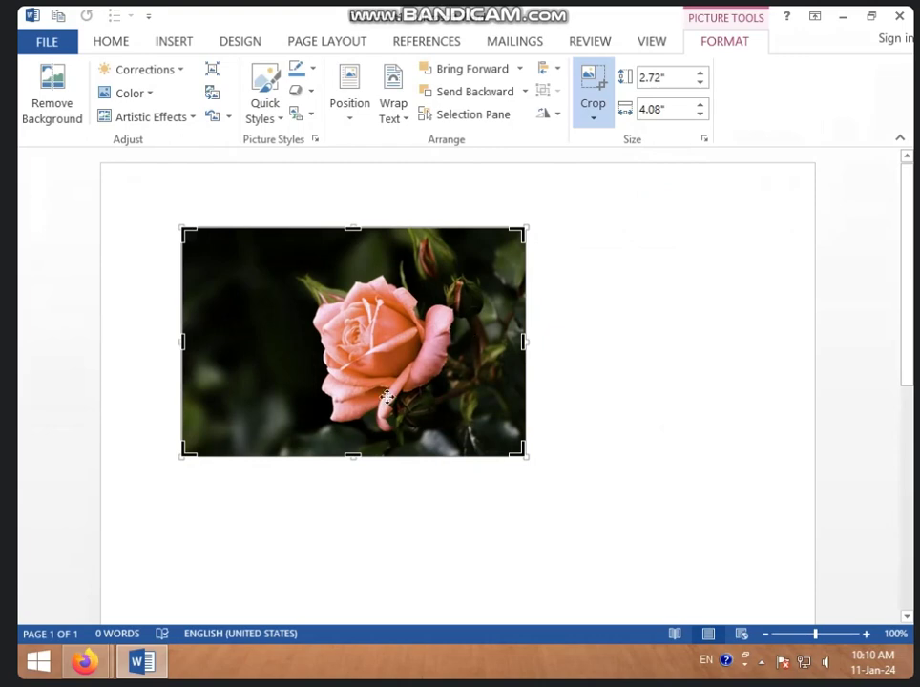
left_click_drag(352, 457, 352, 428)
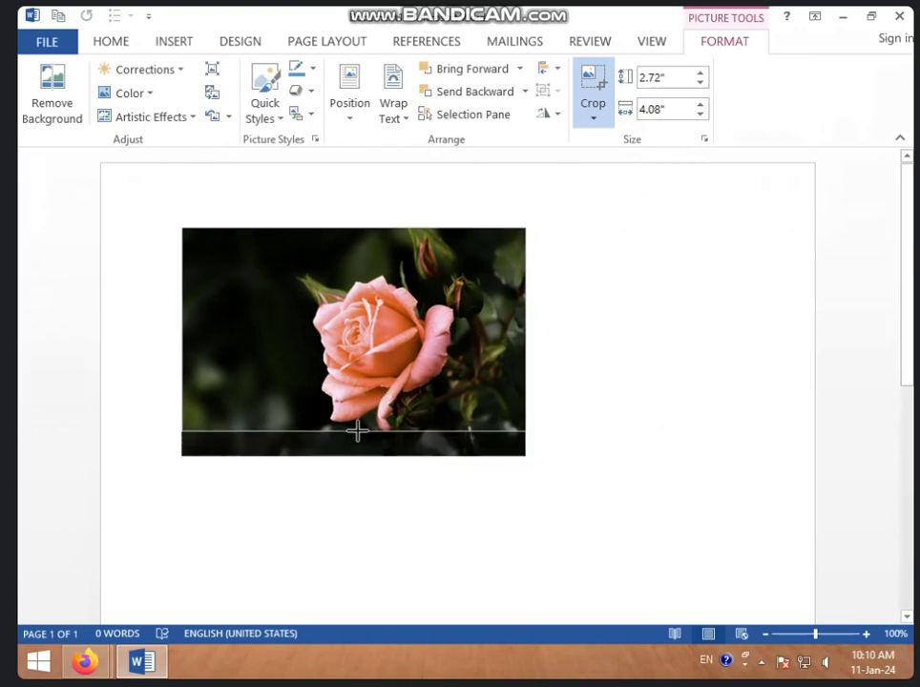
left_click_drag(187, 233, 297, 268)
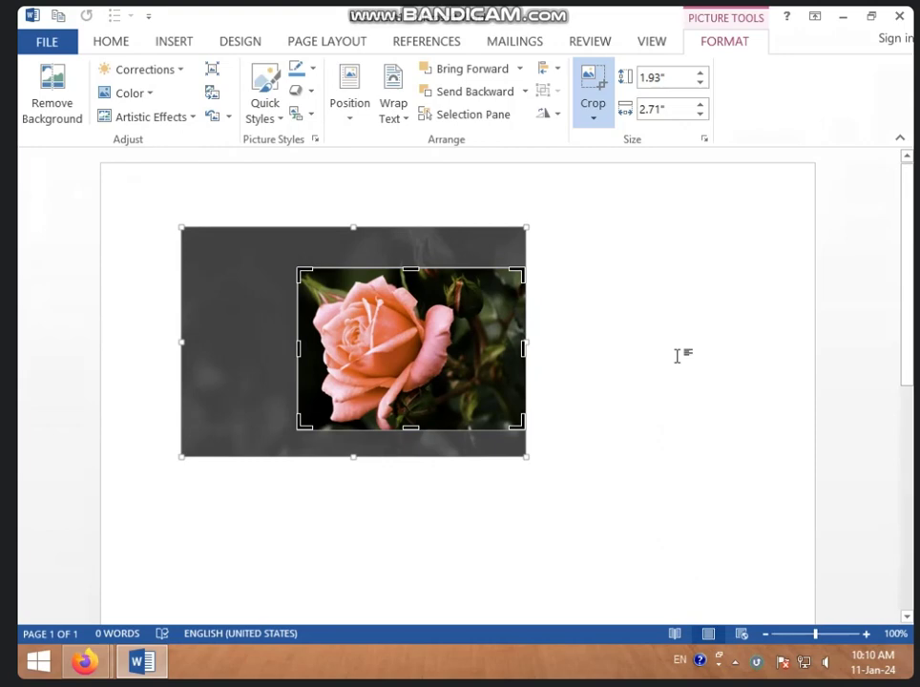
left_click(678, 355)
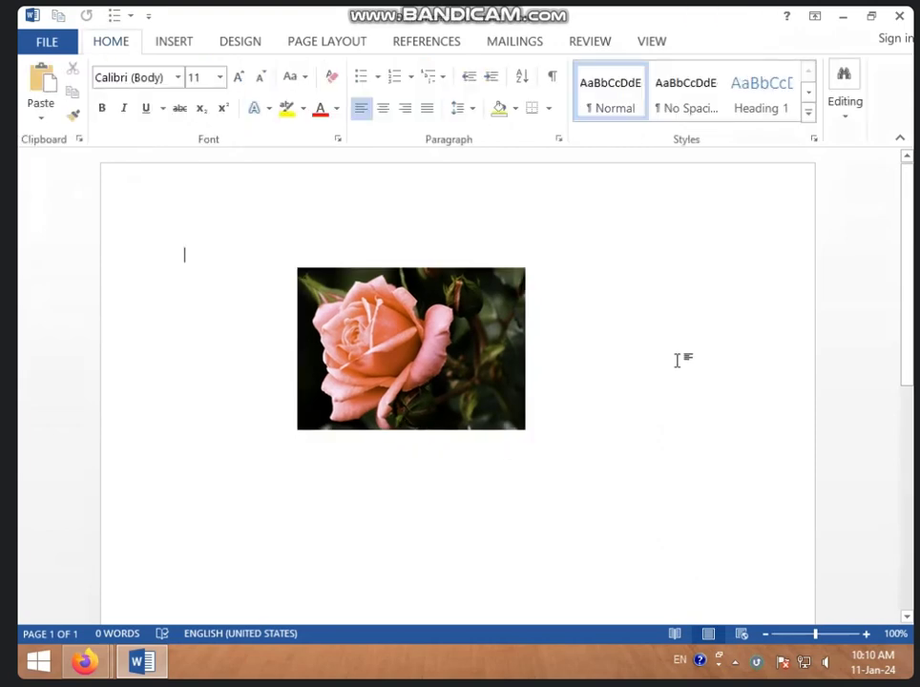
- Crop the rose picture to a six-point star shape
left_click(513, 410)
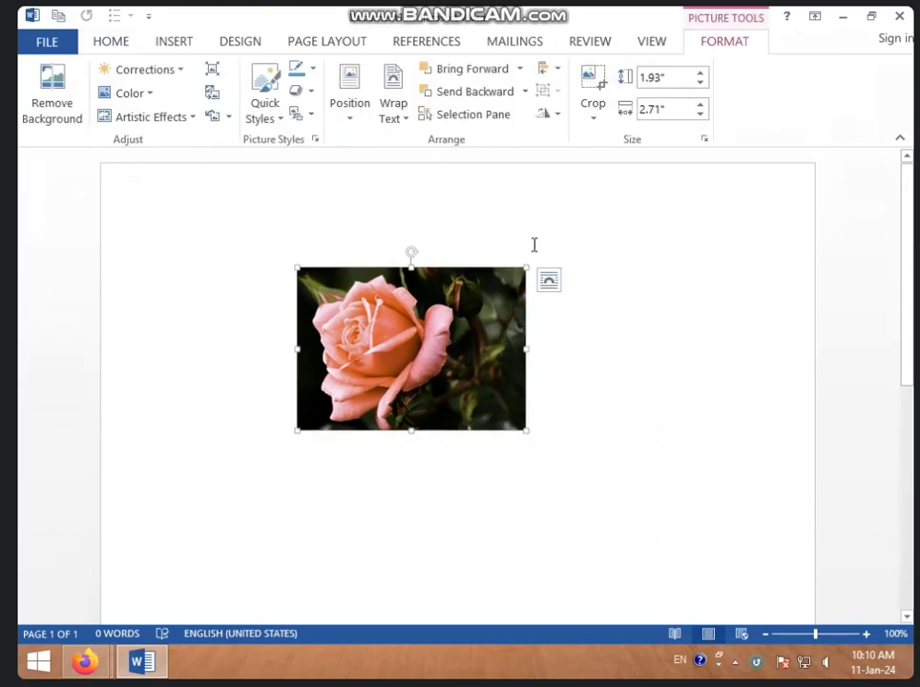
left_click(598, 119)
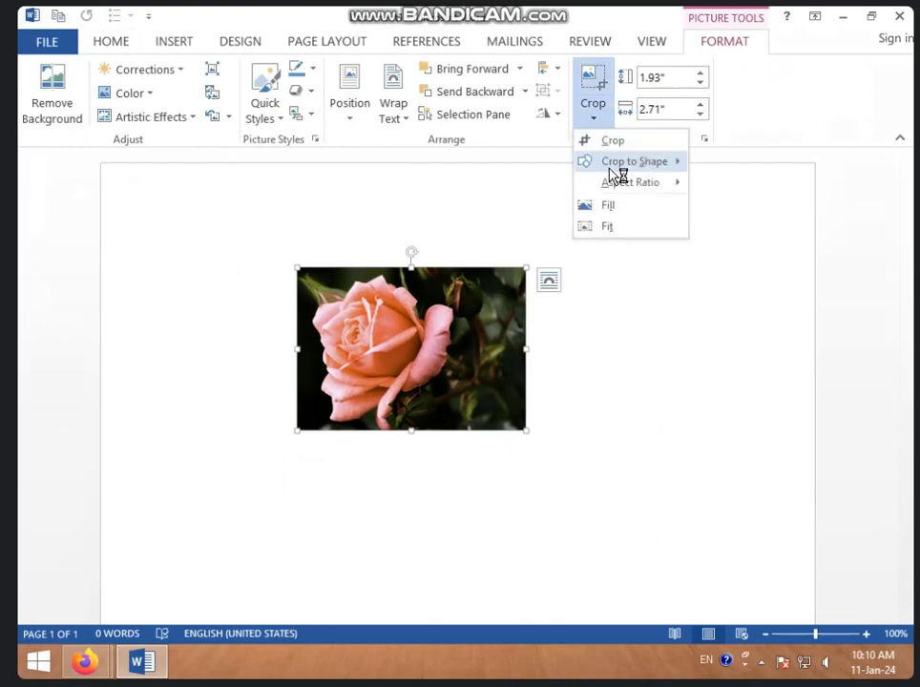
mouse_move(618, 164)
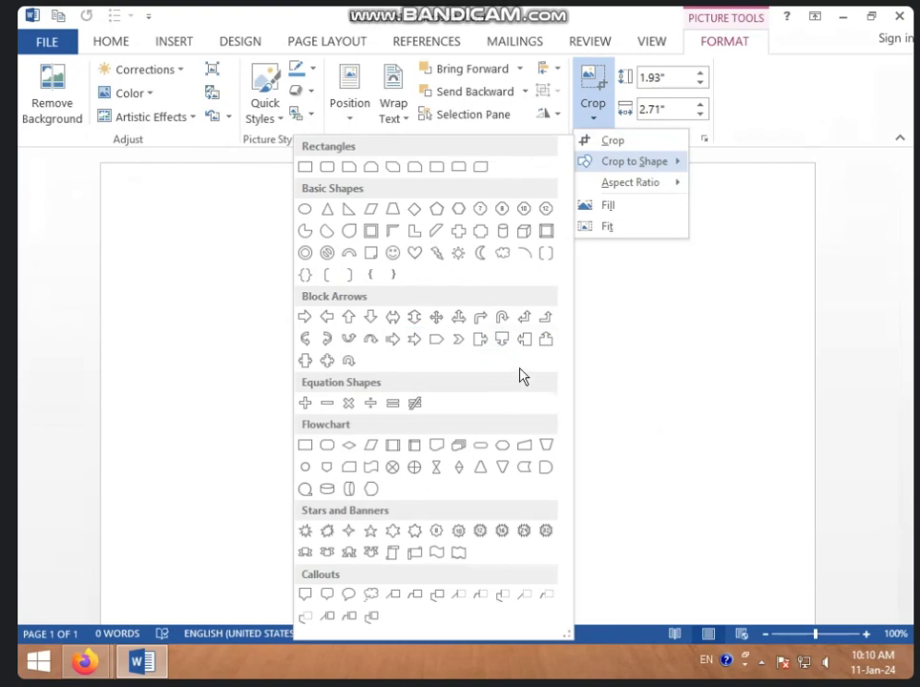
left_click(392, 531)
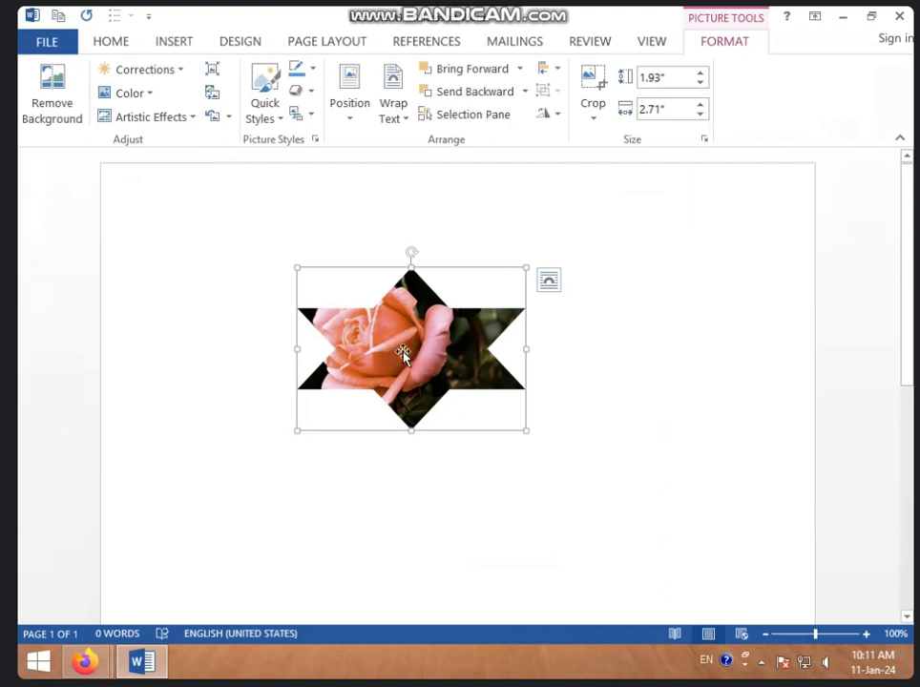
- Apply a 3:5 portrait aspect-ratio crop to the star picture
left_click(596, 120)
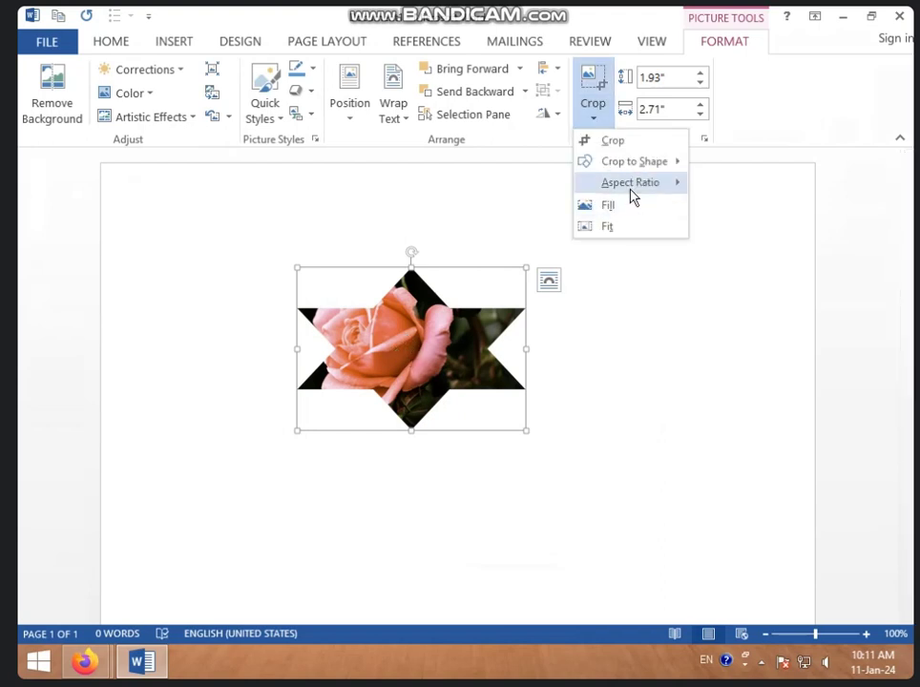
mouse_move(633, 195)
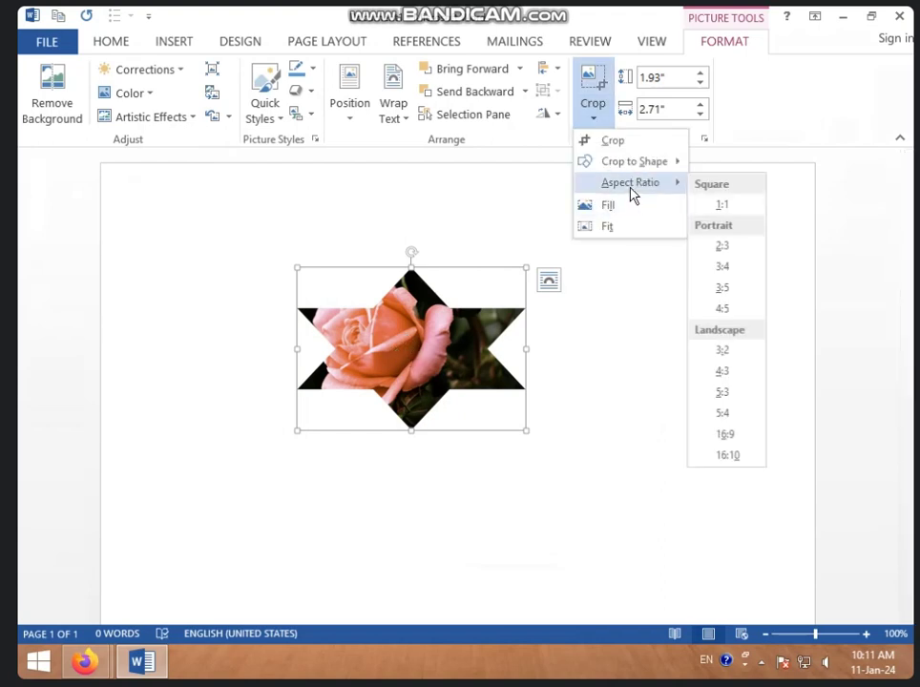
left_click(732, 294)
left_click(587, 335)
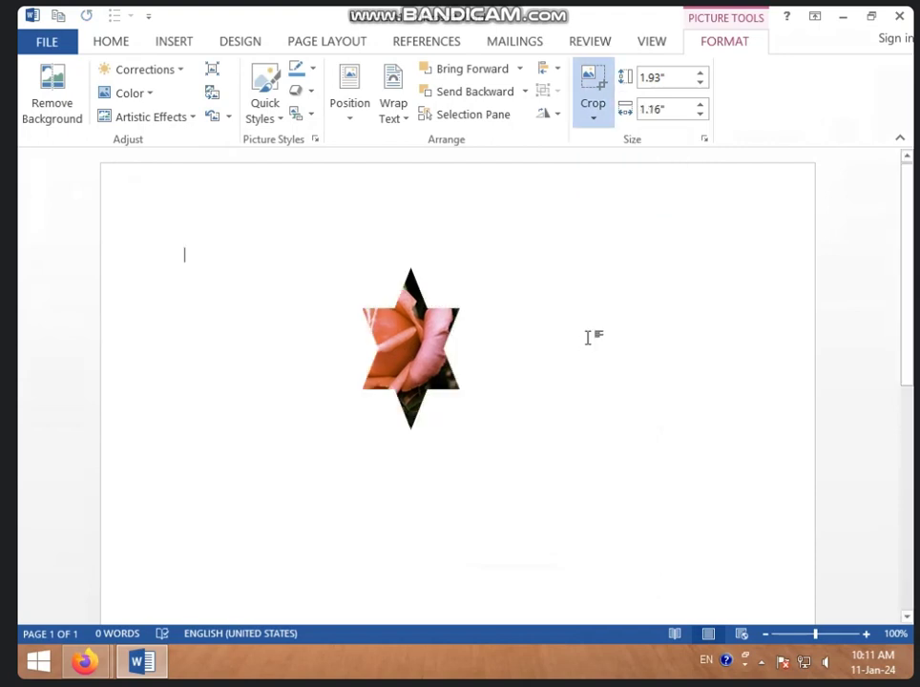
- Re-crop the star picture to a 4:3 landscape aspect ratio
left_click(444, 373)
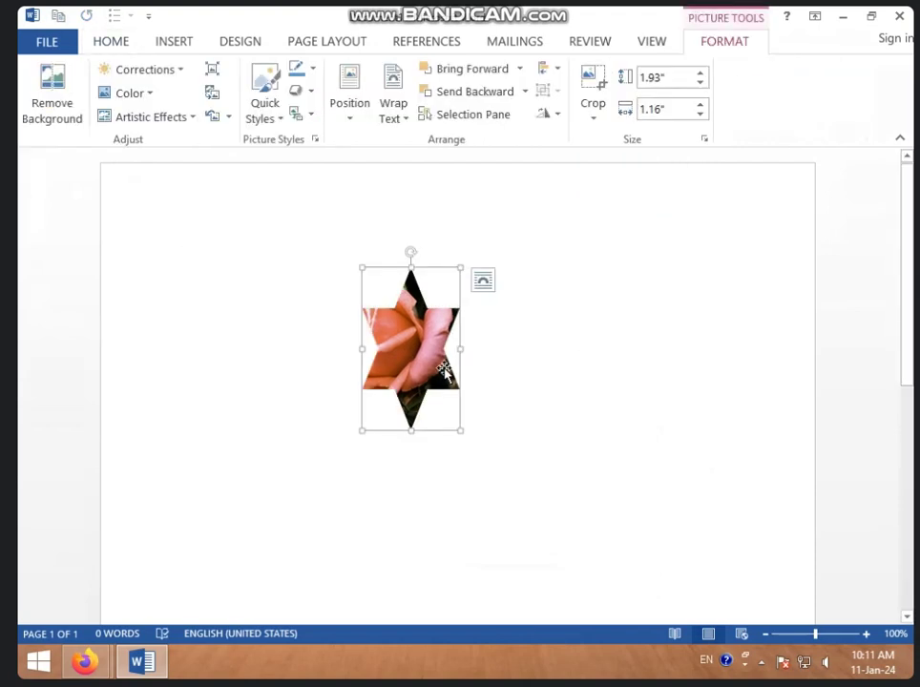
left_click(590, 120)
mouse_move(660, 182)
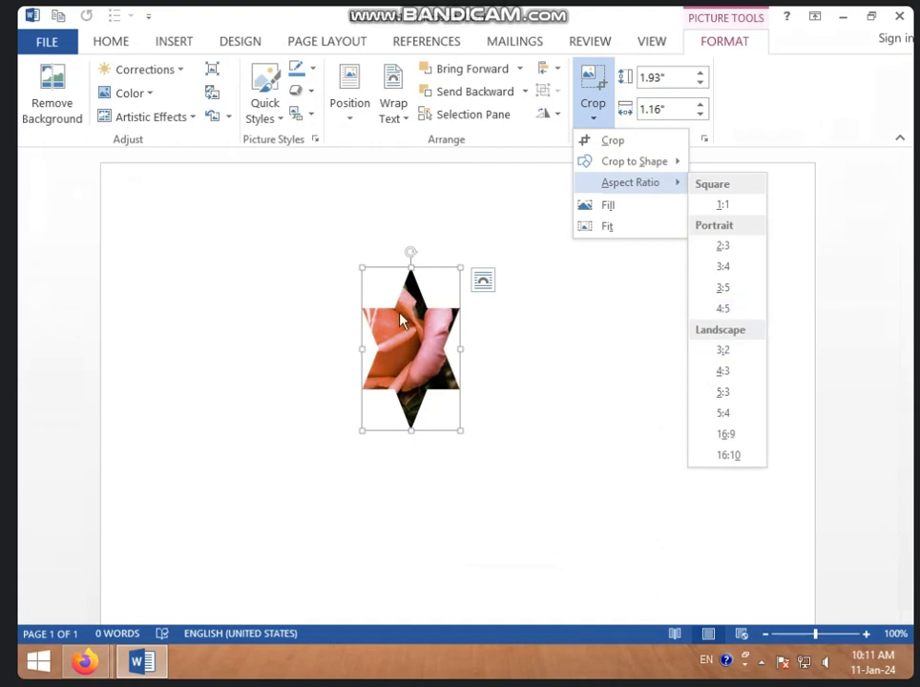
left_click(720, 372)
left_click(714, 369)
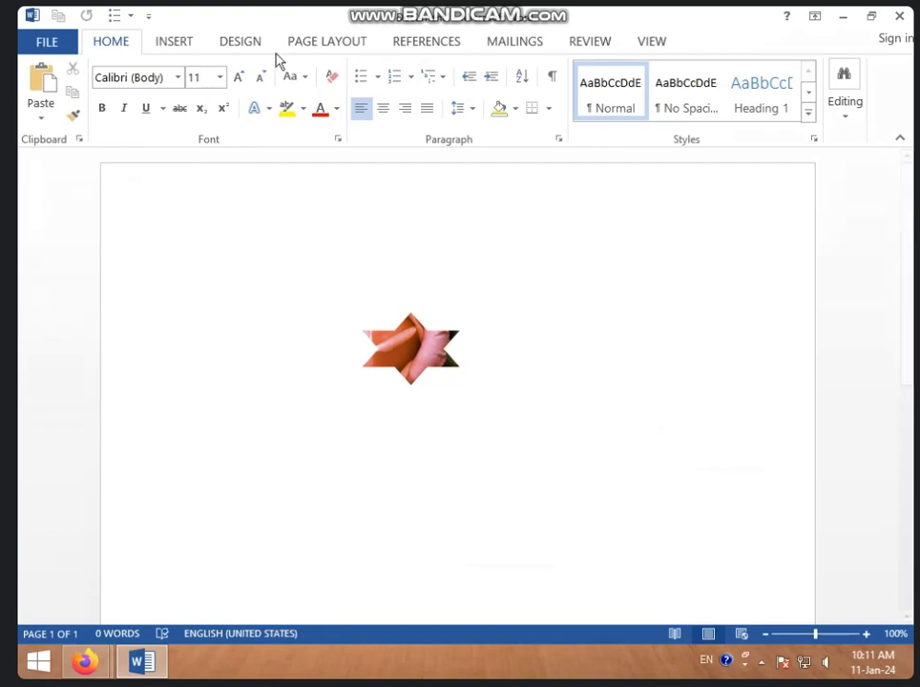
left_click(330, 43)
left_click(96, 116)
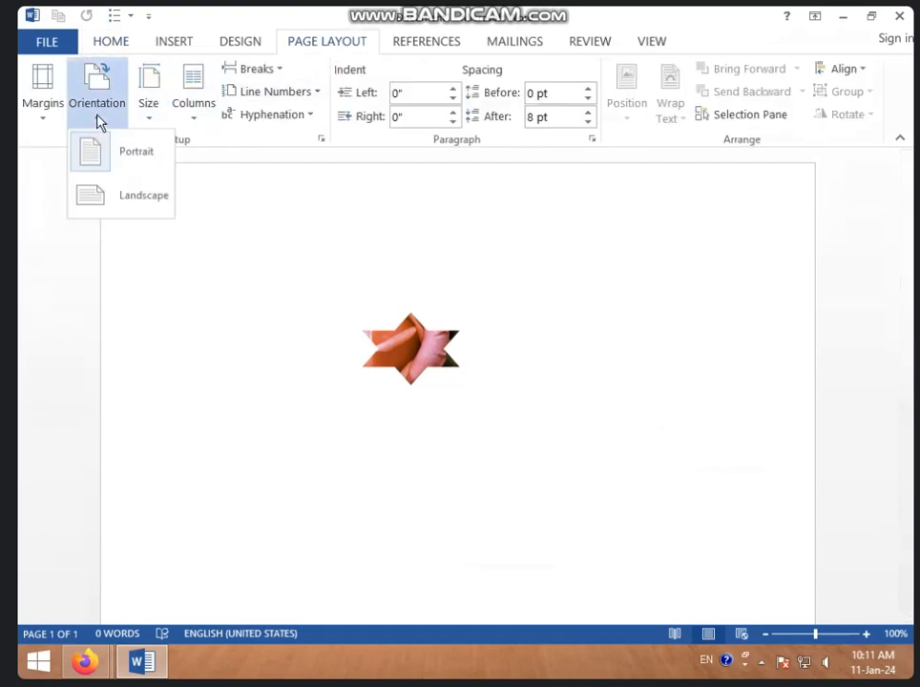
left_click(130, 157)
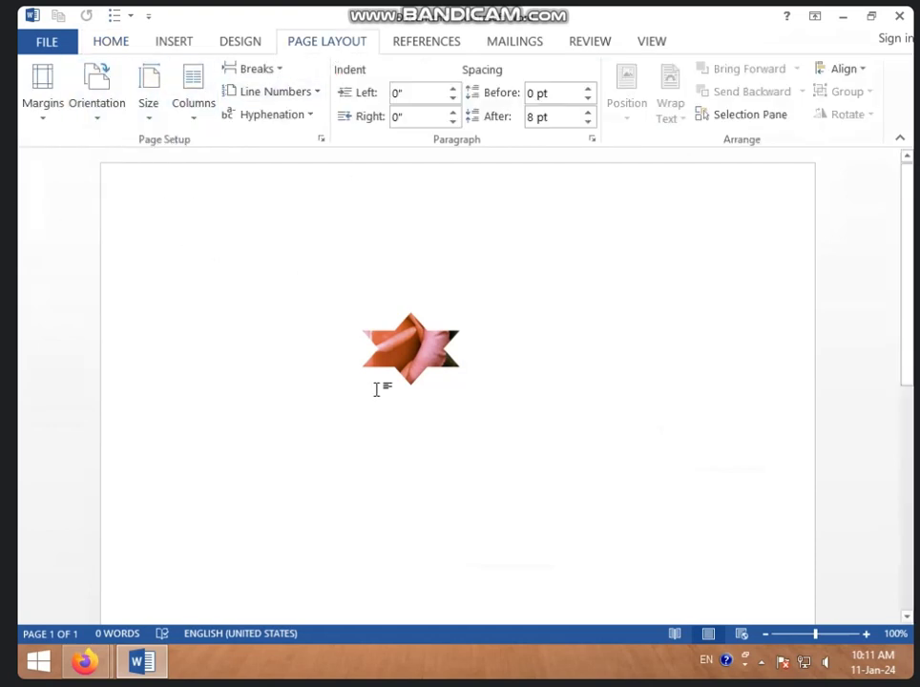
left_click(88, 124)
left_click(139, 199)
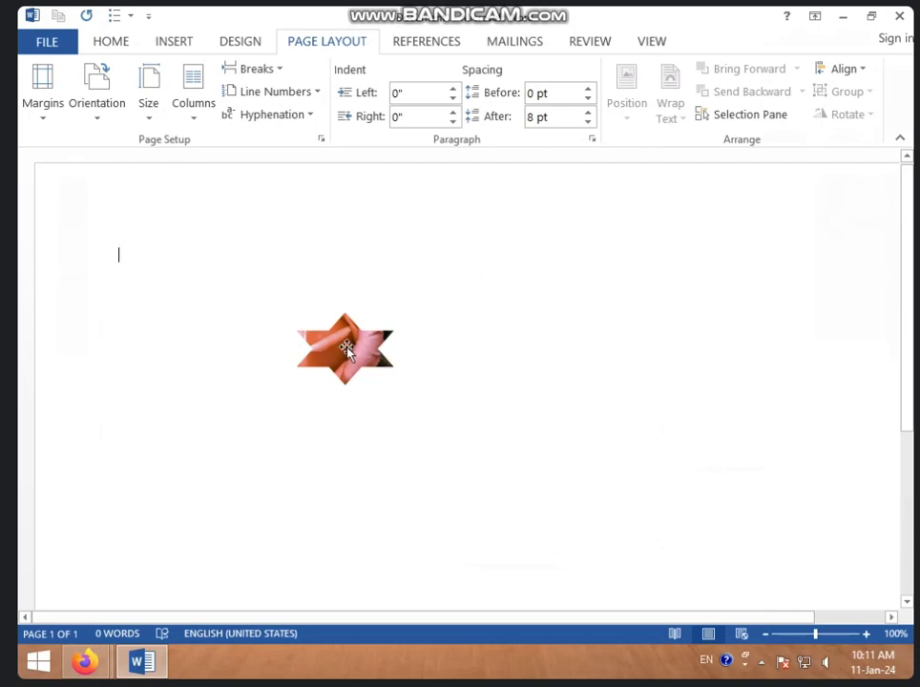
left_click(107, 116)
left_click(127, 150)
left_click(118, 41)
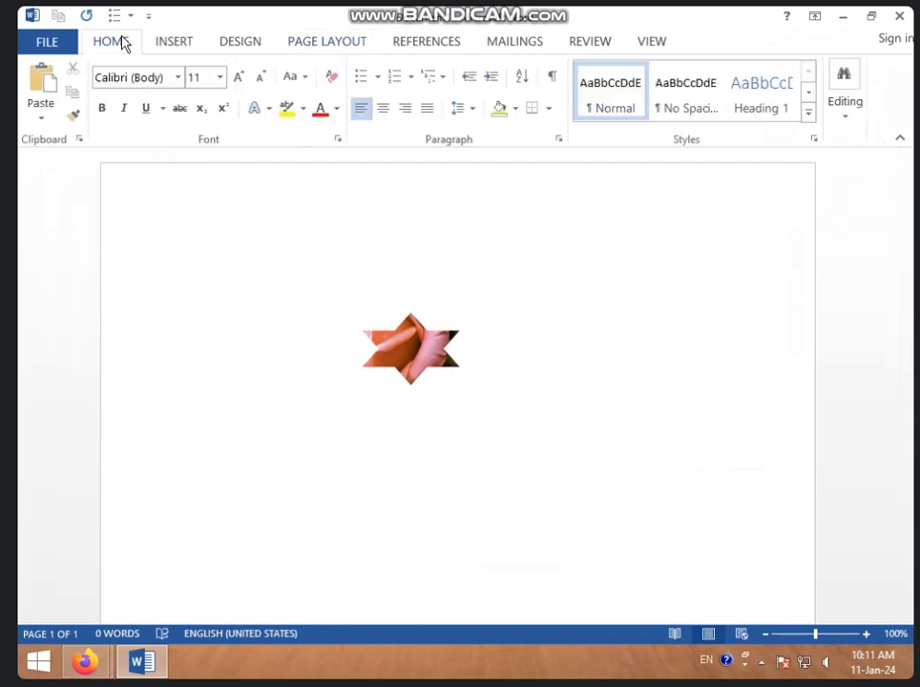
left_click(433, 367)
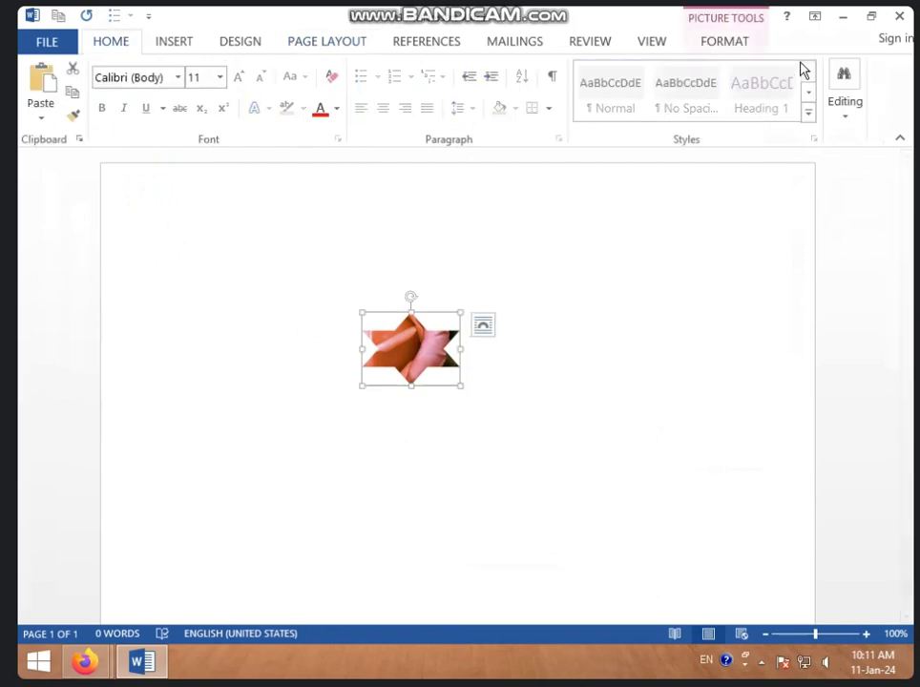
- Set the star picture's crop to Fill so the photo fills the star
left_click(733, 44)
left_click(605, 119)
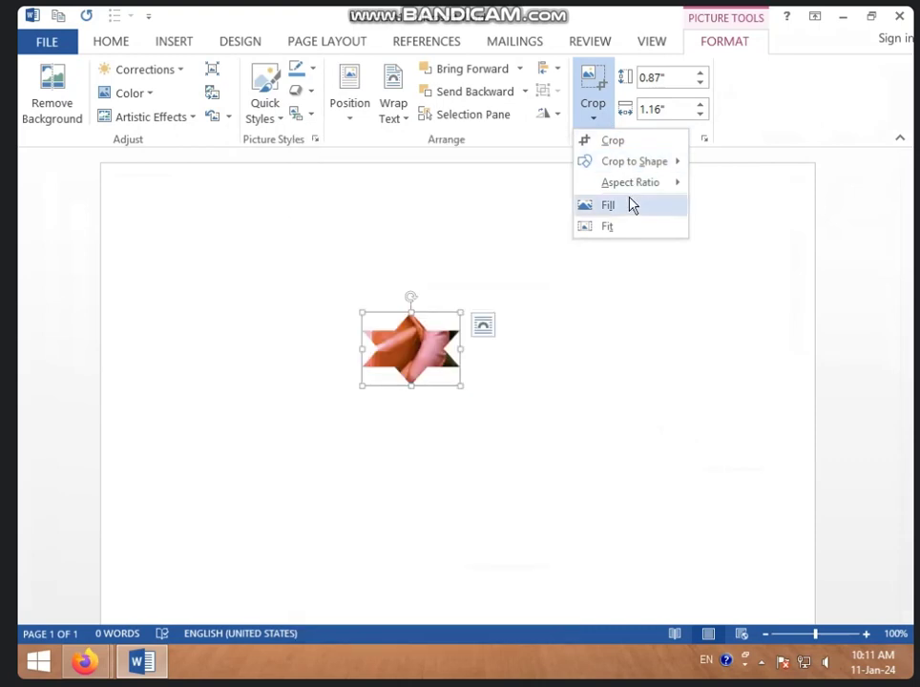
left_click(630, 208)
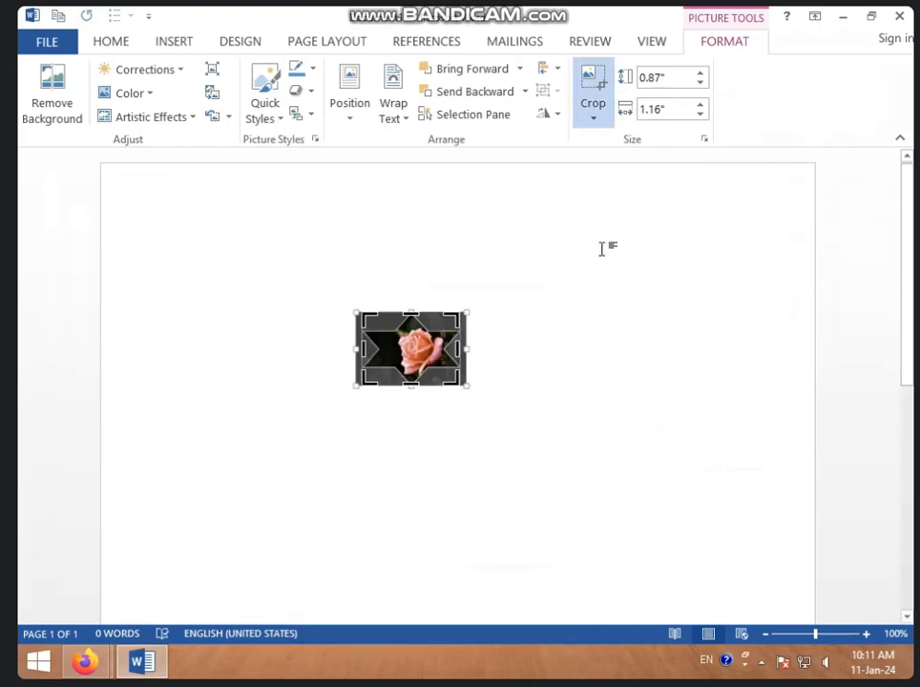
left_click(626, 324)
- Switch the crop to Fit so the whole photo shows inside the star
left_click(412, 353)
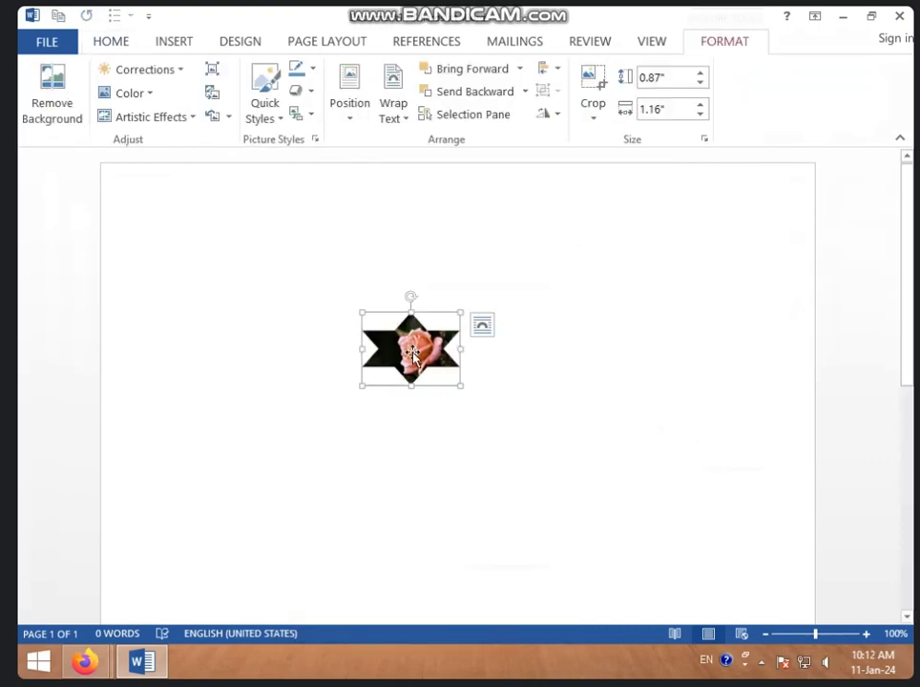
left_click(594, 121)
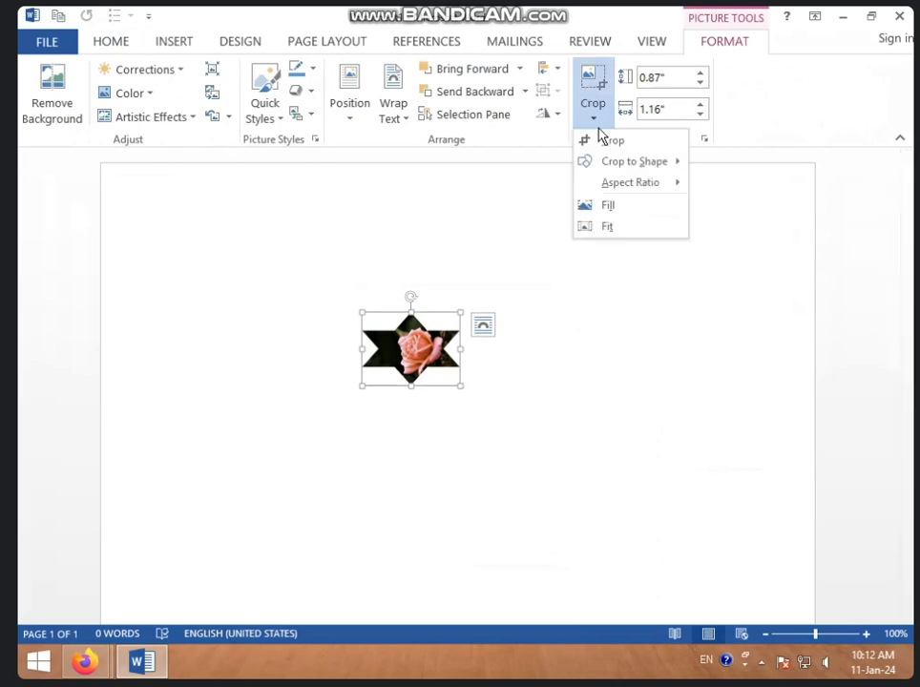
left_click(625, 231)
left_click(640, 229)
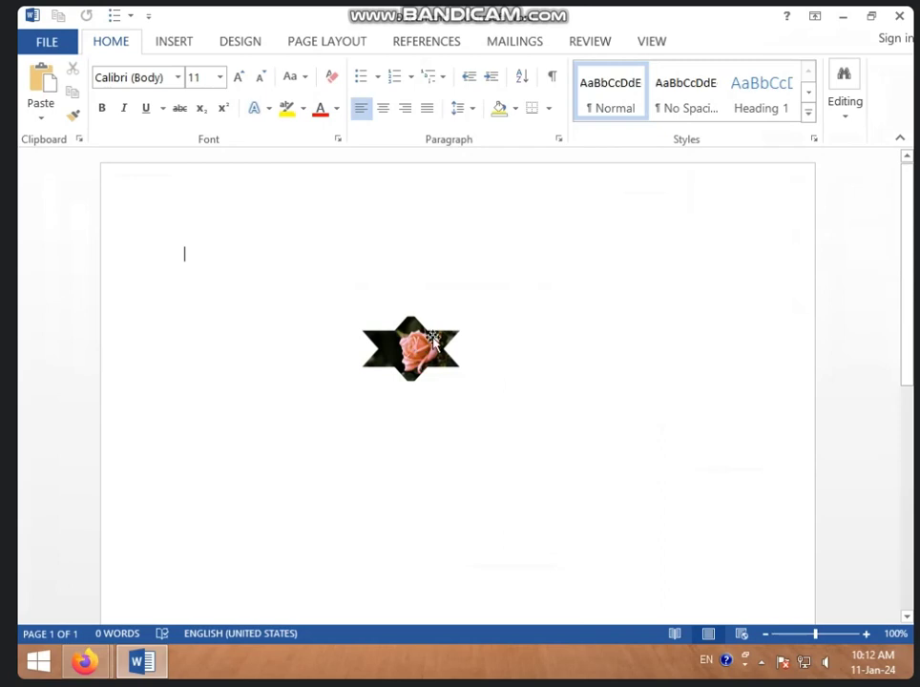
left_click(402, 336)
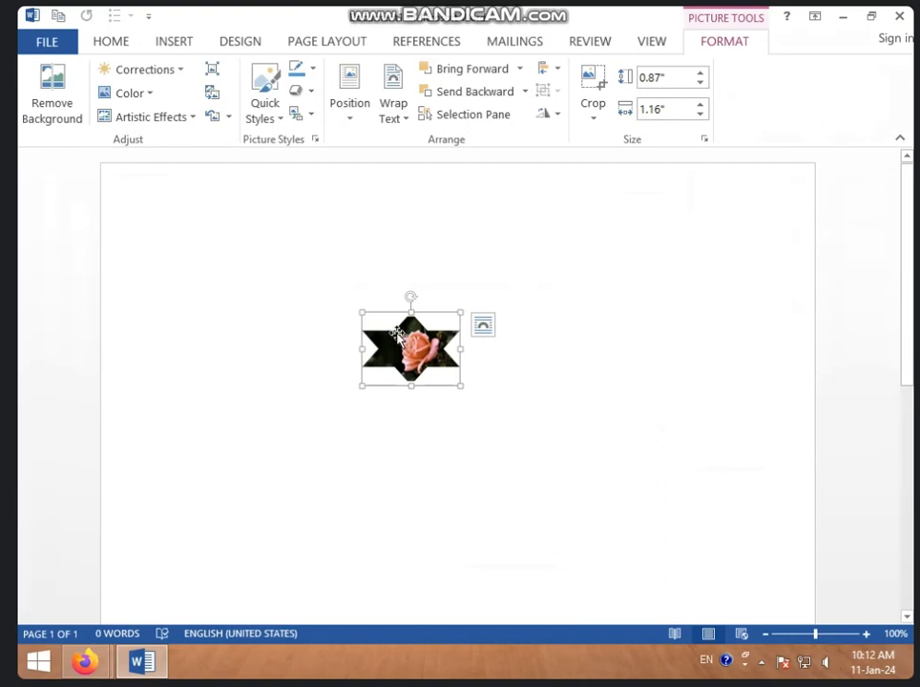
- Move the star picture up slightly and adjust its Shape Height to 1.58"
left_click_drag(397, 334, 399, 311)
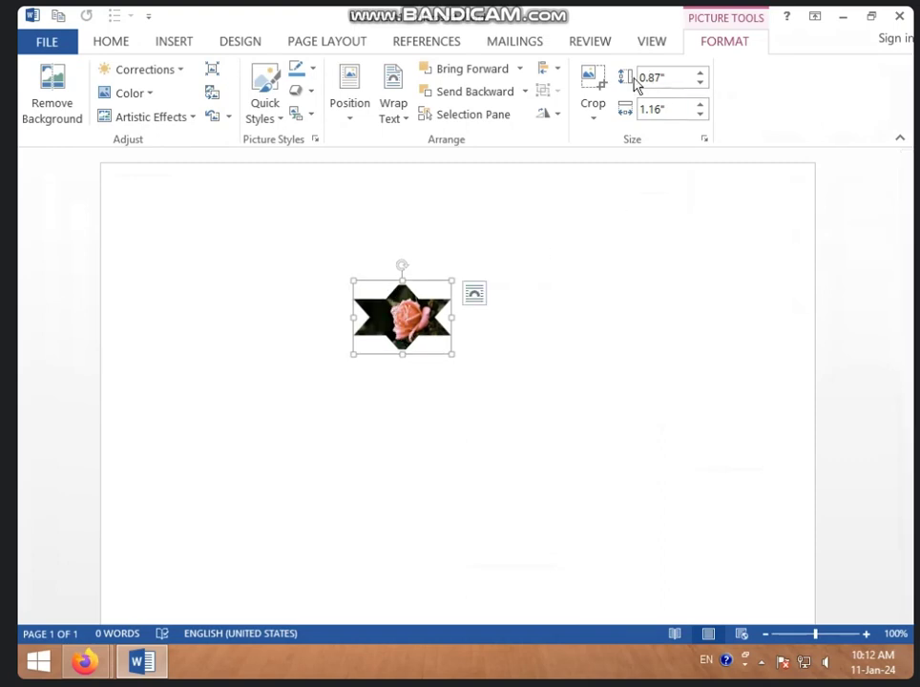
left_click(702, 74)
left_click(702, 74)
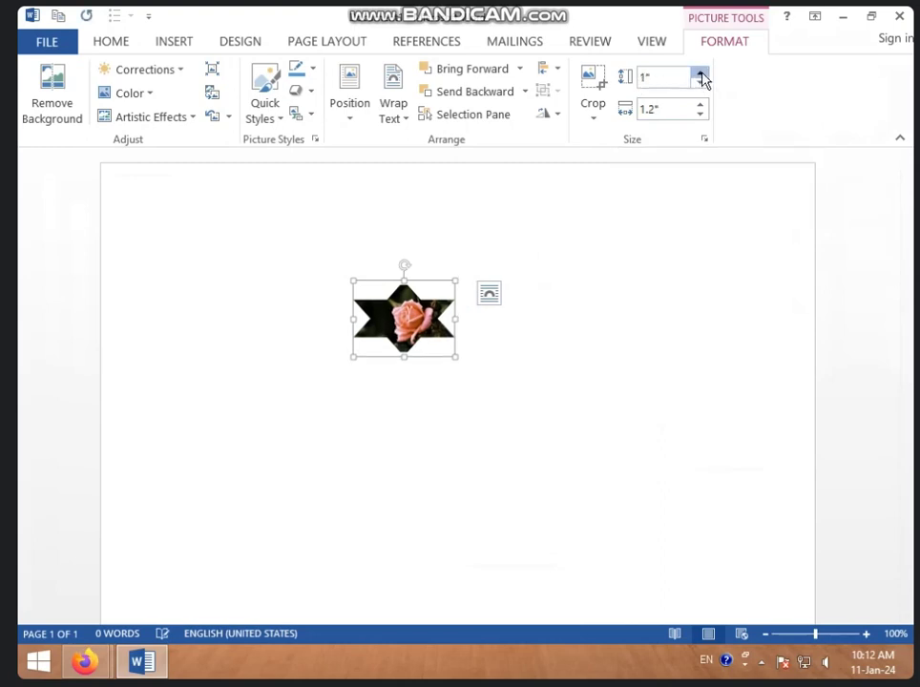
left_click(701, 73)
left_click(701, 73)
left_click(701, 73)
left_click(701, 73)
left_click(702, 73)
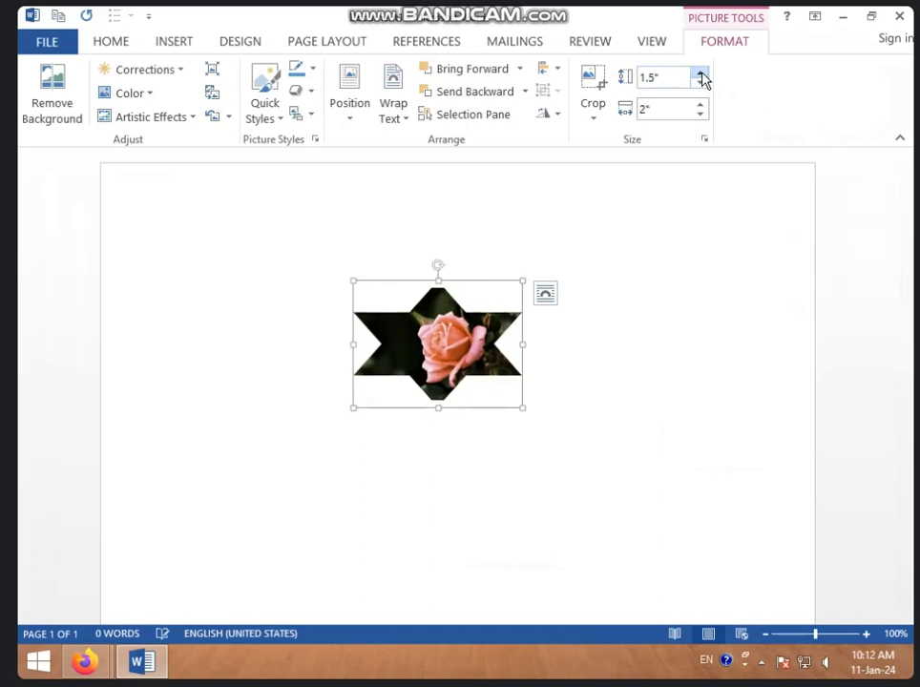
left_click(701, 74)
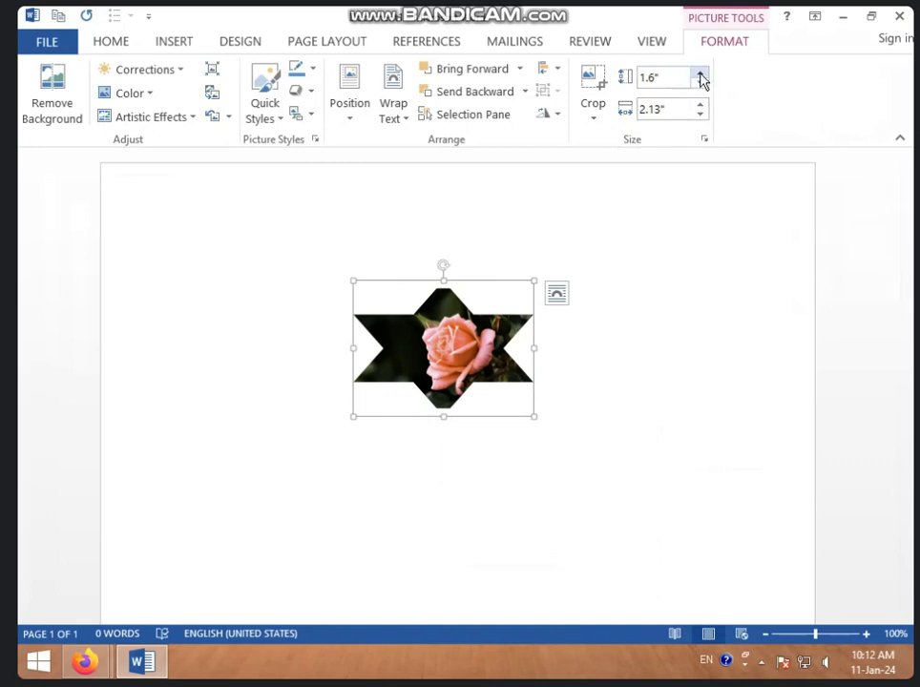
left_click(702, 76)
left_click(702, 76)
left_click(702, 88)
left_click(701, 88)
left_click(701, 88)
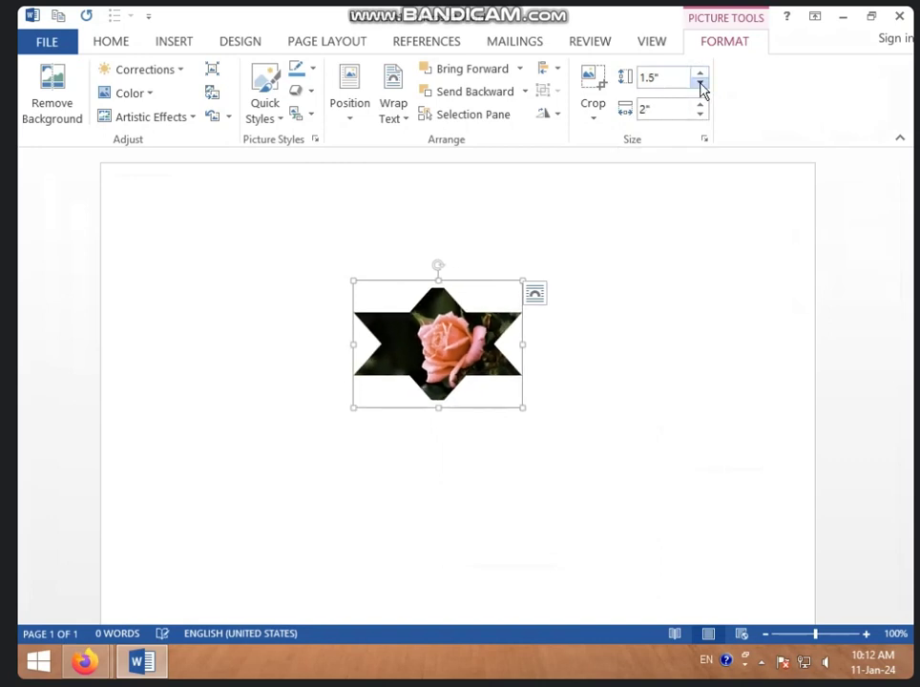
left_click(701, 88)
left_click(701, 88)
- Adjust the Shape Width until the picture is 2.1" wide
left_click(703, 105)
double_click(702, 105)
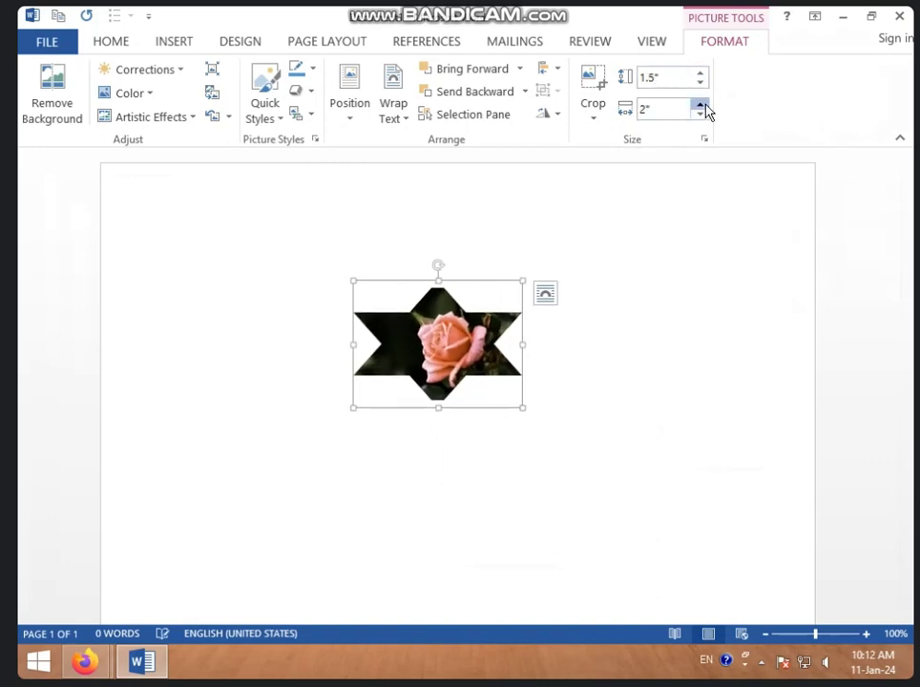
double_click(703, 105)
left_click(677, 109)
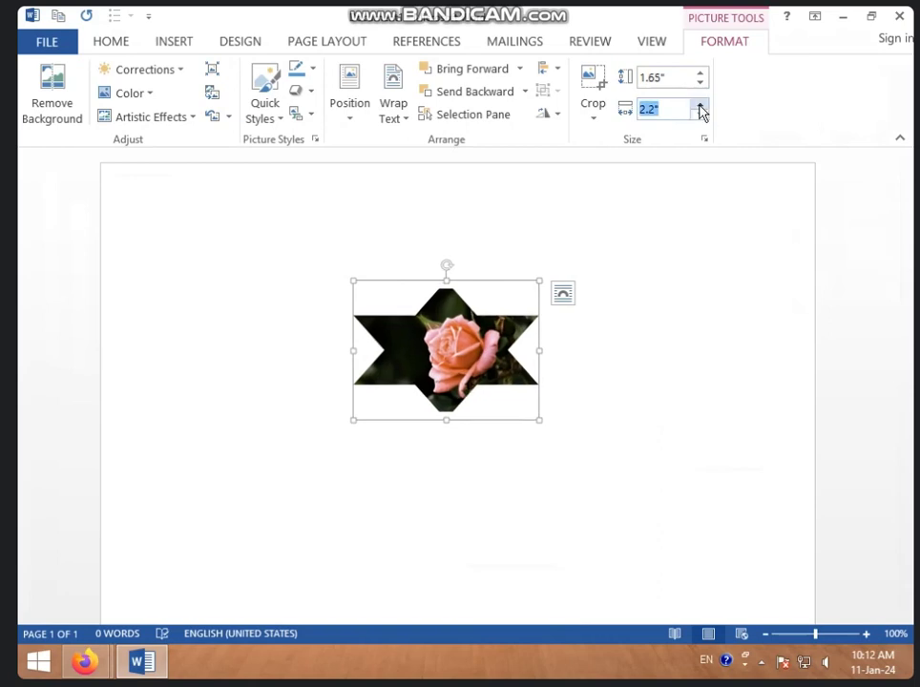
double_click(701, 105)
left_click(700, 105)
double_click(681, 109)
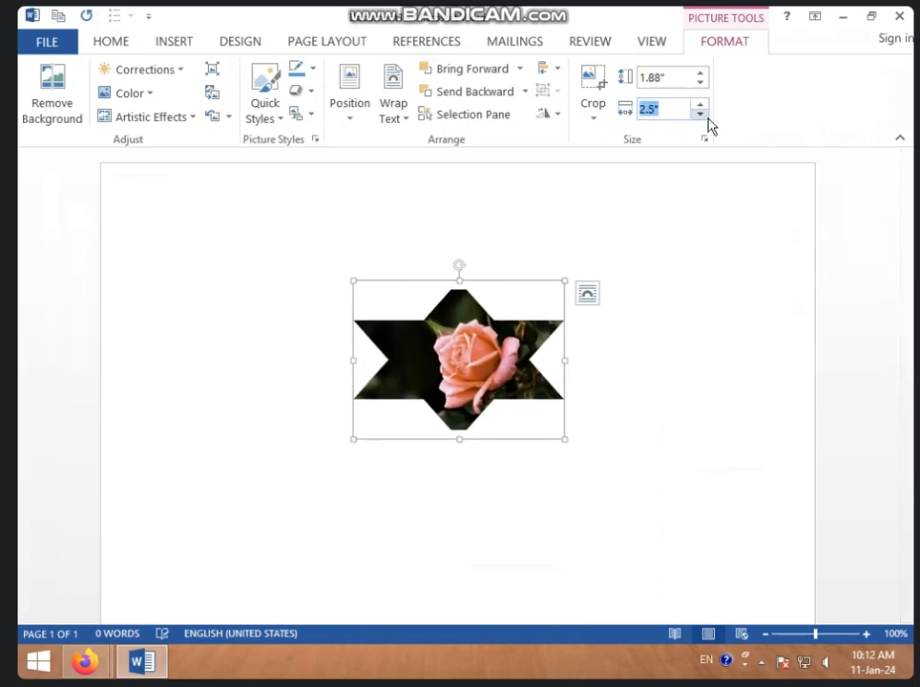
double_click(700, 113)
double_click(700, 113)
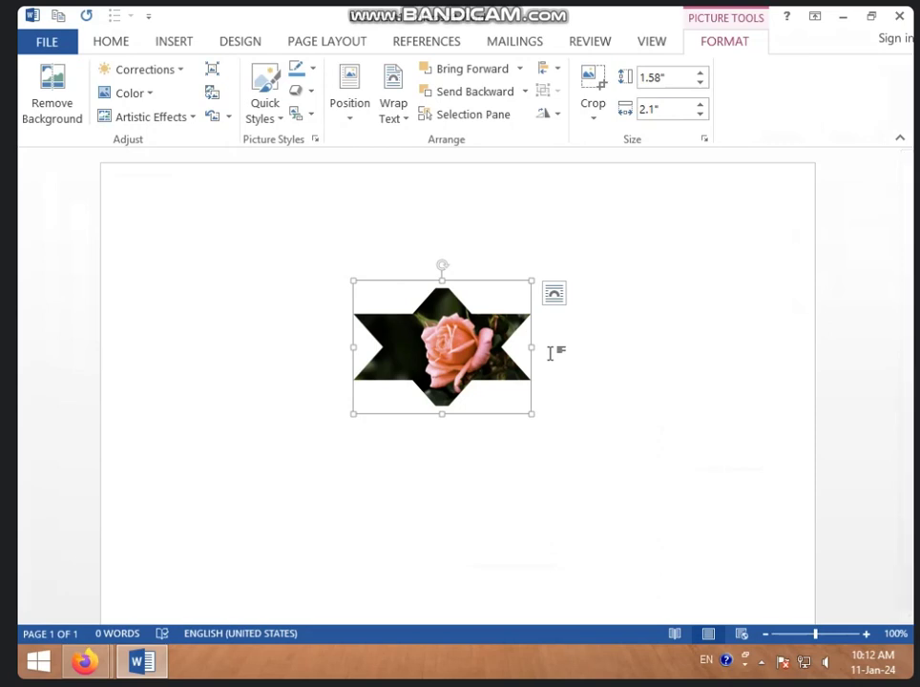
- Delete the star picture, leaving the page empty
key("Delete")
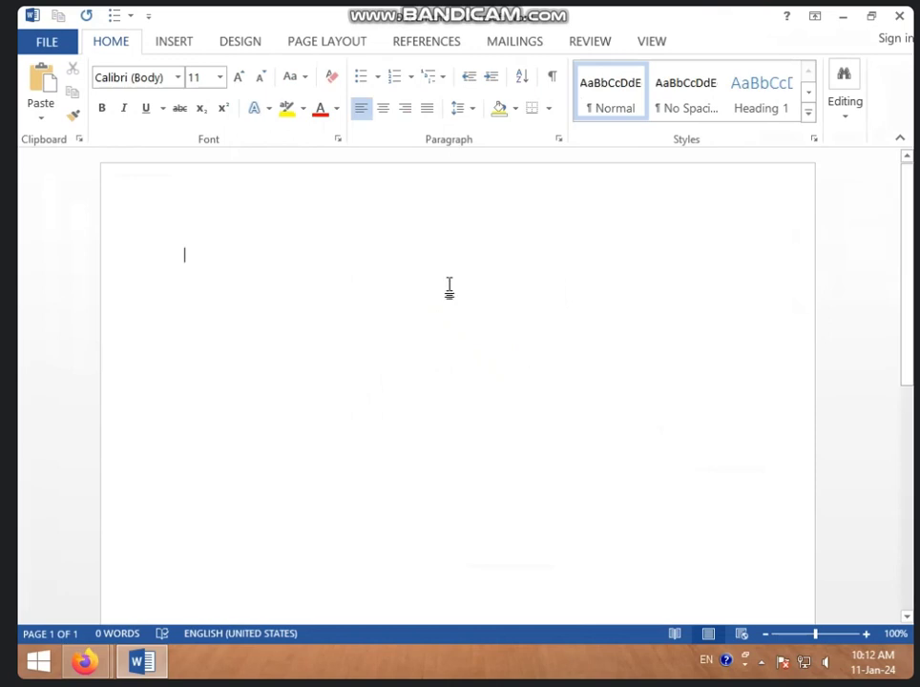
left_click(184, 49)
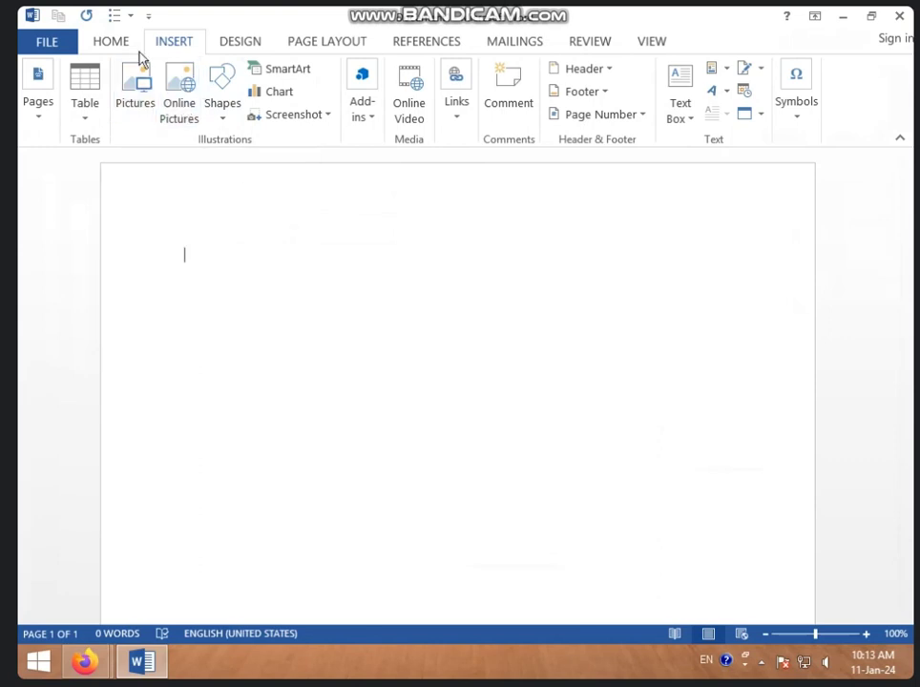
left_click(115, 45)
left_click(170, 43)
- Open the Insert Shapes gallery and browse through the available shapes
left_click(225, 121)
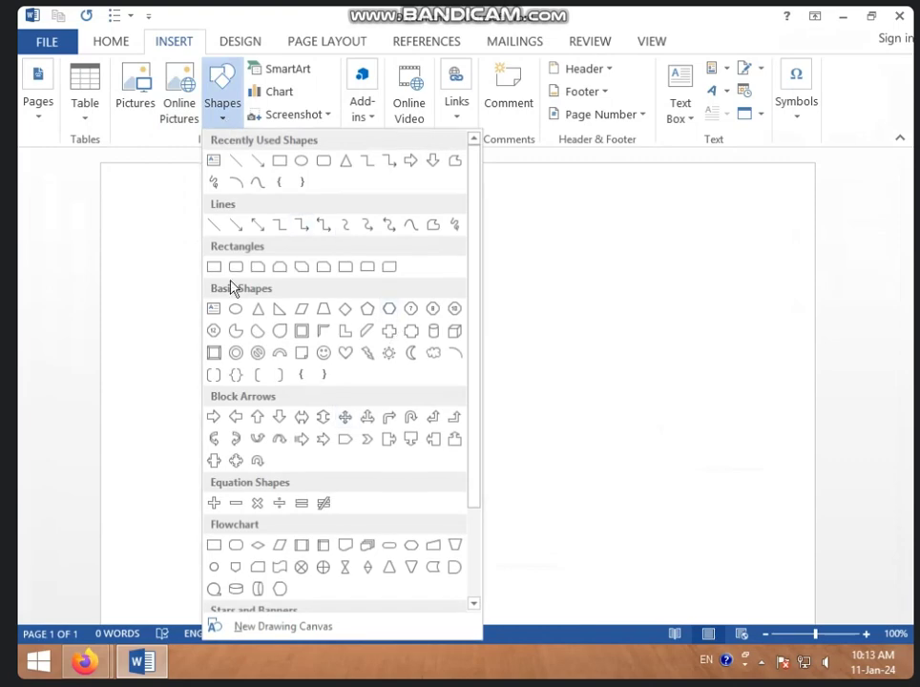
scroll(337, 377, "down", 3)
scroll(337, 377, "up", 3)
scroll(337, 377, "down", 3)
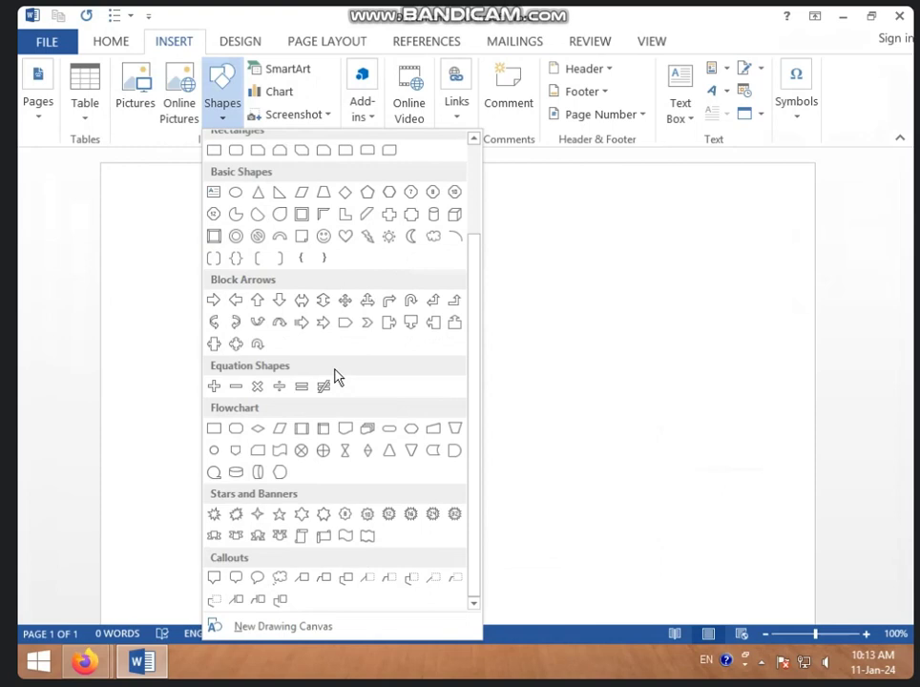
scroll(337, 377, "up", 3)
scroll(370, 425, "down", 3)
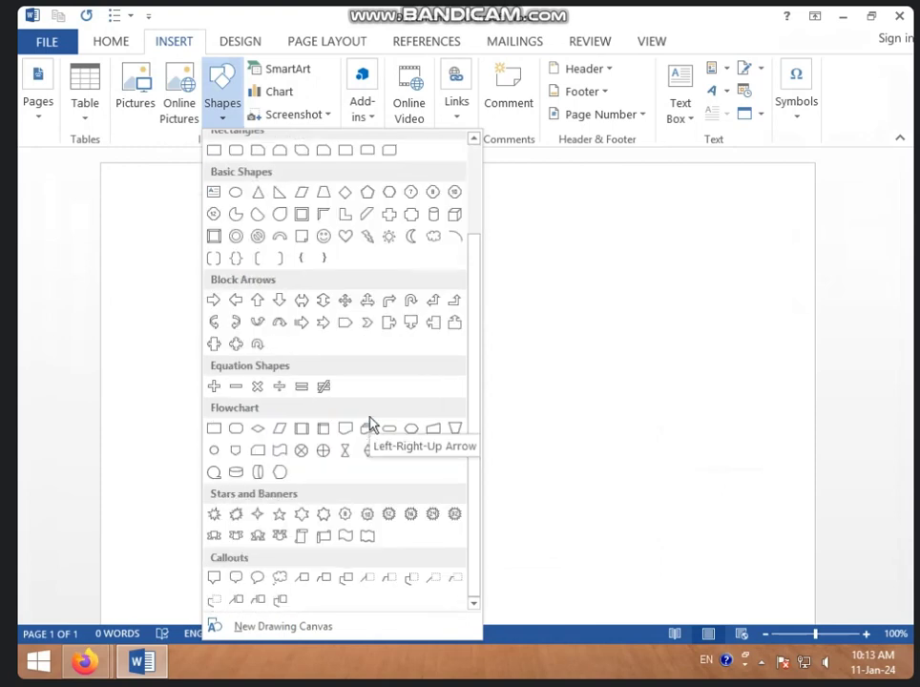
- Draw a smiley face, then delete the drawing canvas holding it
left_click(324, 250)
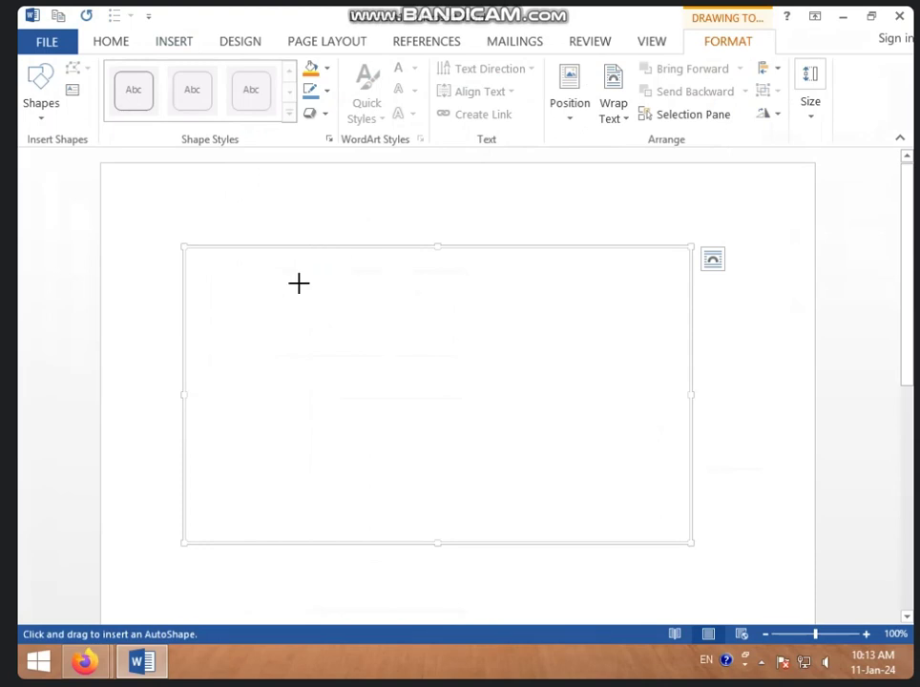
mouse_move(298, 284)
left_mouse_down()
mouse_move(421, 408)
mouse_move(499, 465)
left_mouse_up()
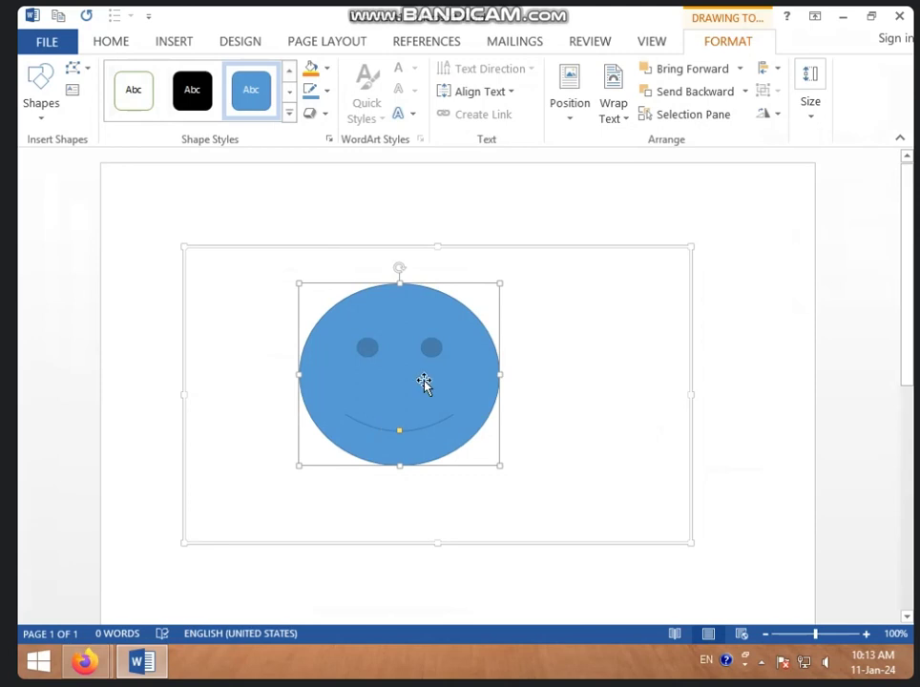
left_click_drag(423, 369, 377, 402)
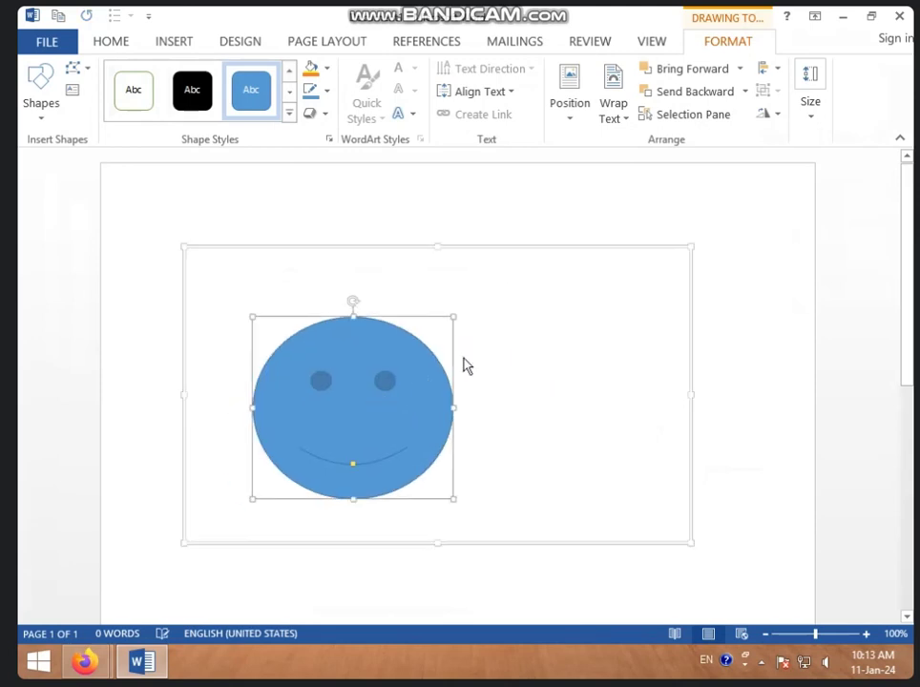
left_click(564, 306)
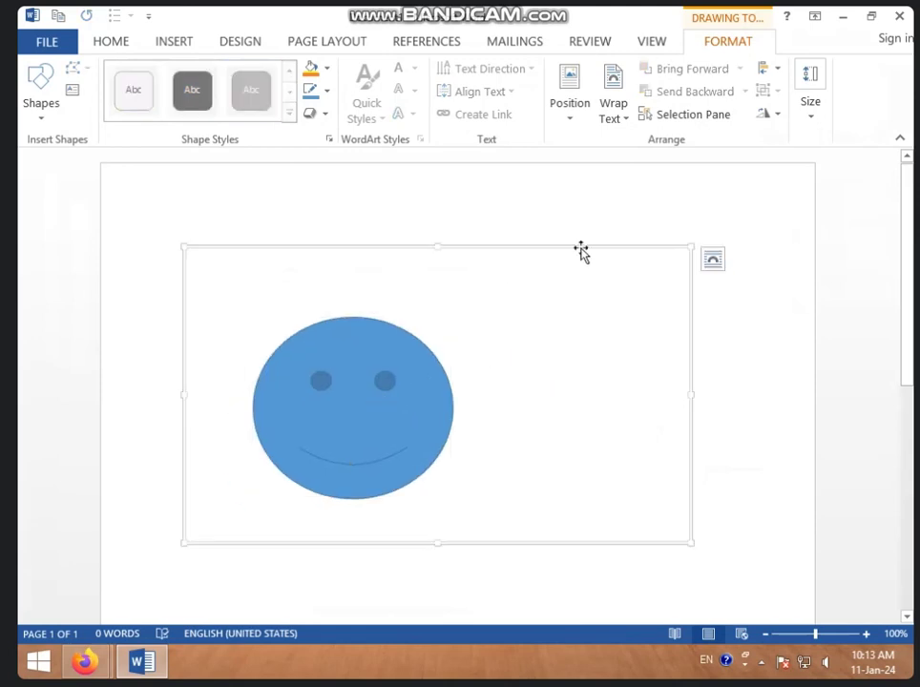
key("Delete")
- Draw a new smiley face shape from the Shapes gallery
left_click(174, 41)
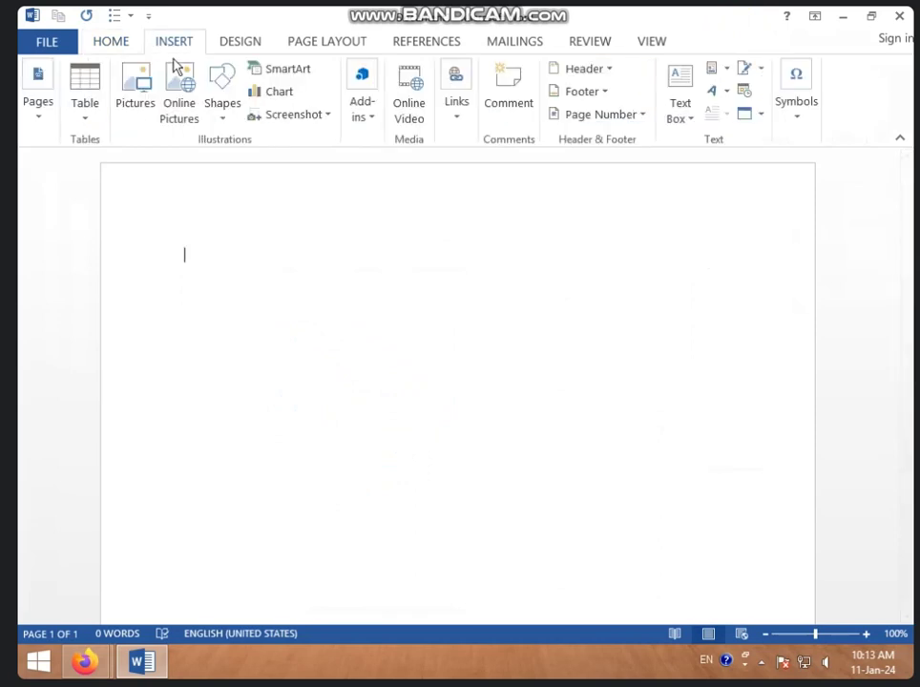
left_click(222, 81)
left_click(303, 357)
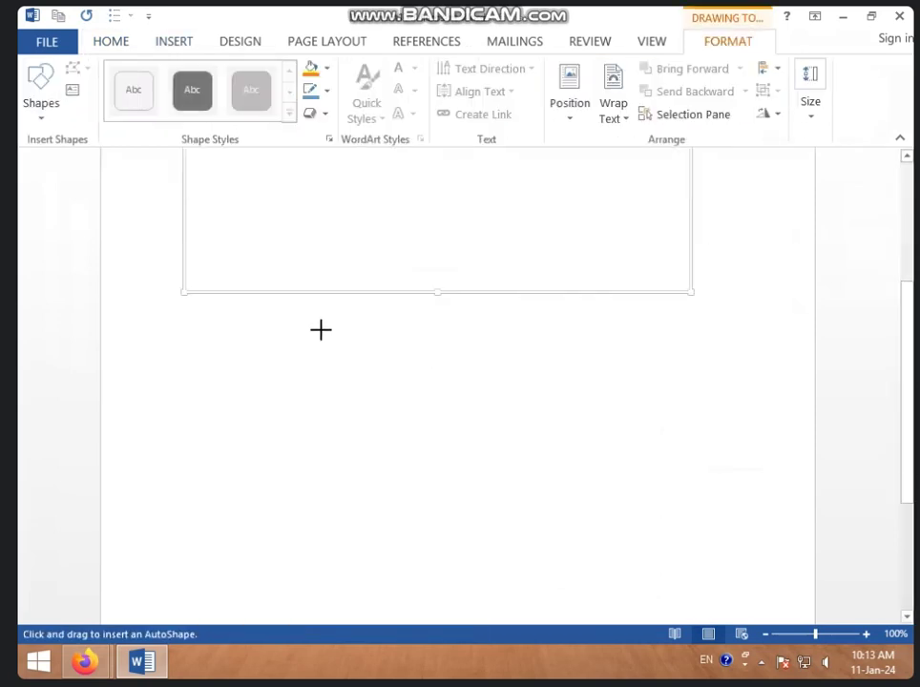
left_click_drag(230, 275, 406, 431)
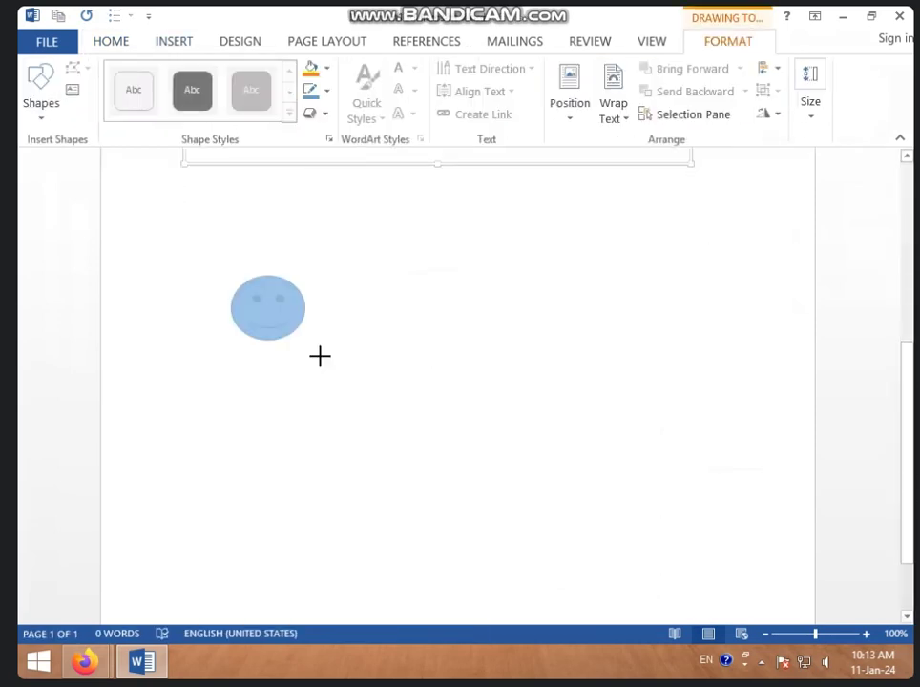
left_click(396, 248)
key("Escape")
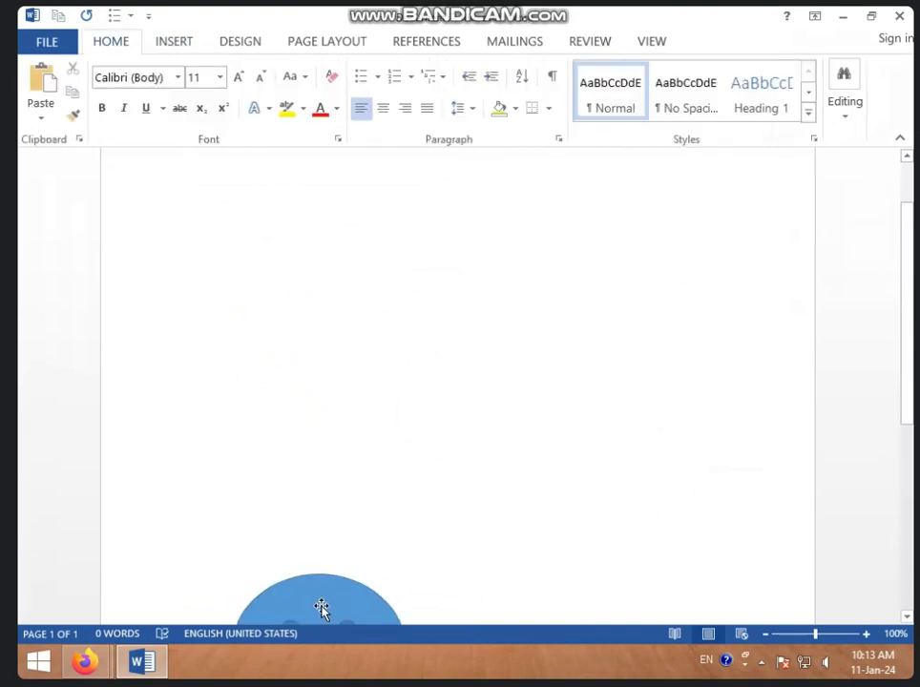
- Move the smiley up to sit near the top centre of the page
left_click_drag(322, 609, 351, 380)
mouse_move(355, 505)
left_mouse_down()
mouse_move(418, 336)
mouse_move(445, 366)
left_mouse_up()
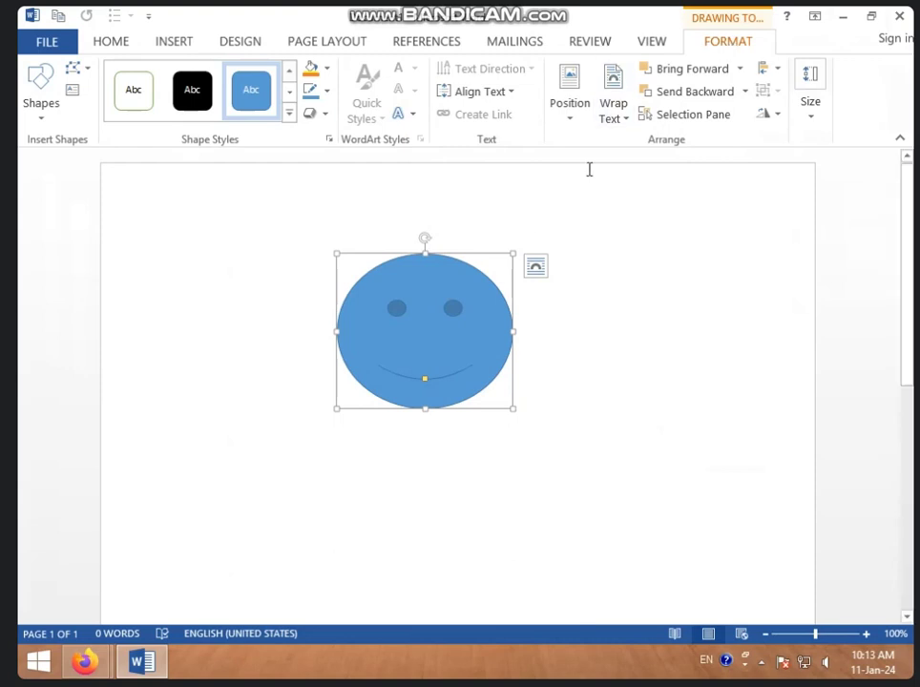
left_click_drag(478, 325, 472, 327)
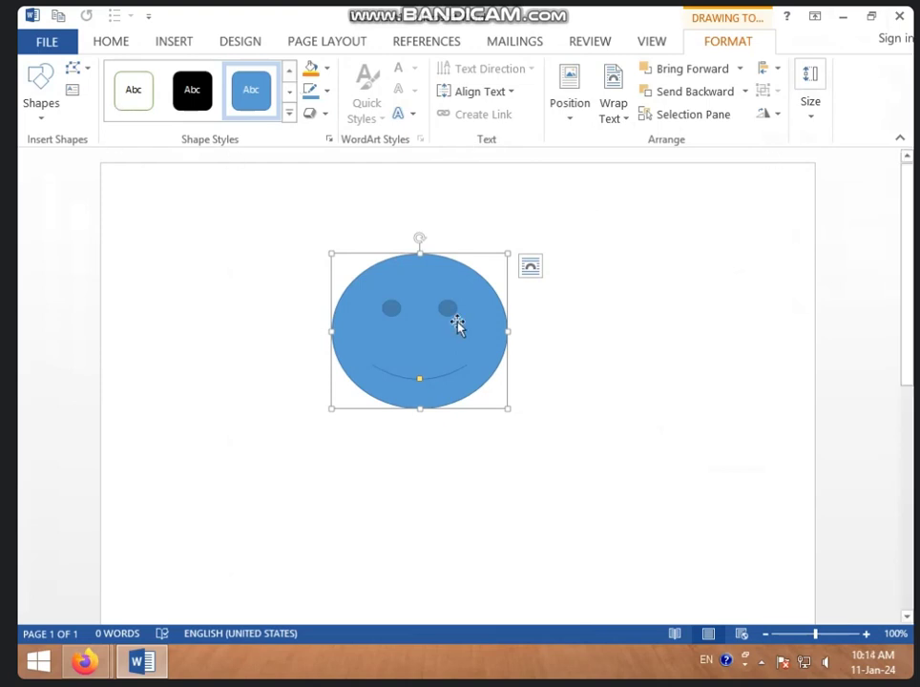
left_click_drag(409, 325, 442, 306)
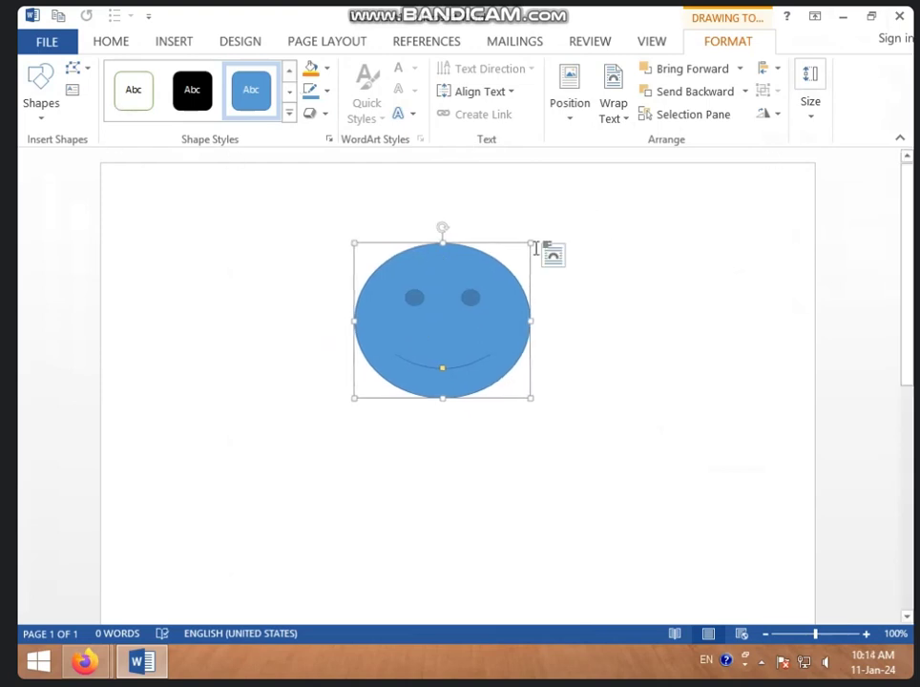
- Draw a six-pointed star shape on the page
left_click(39, 120)
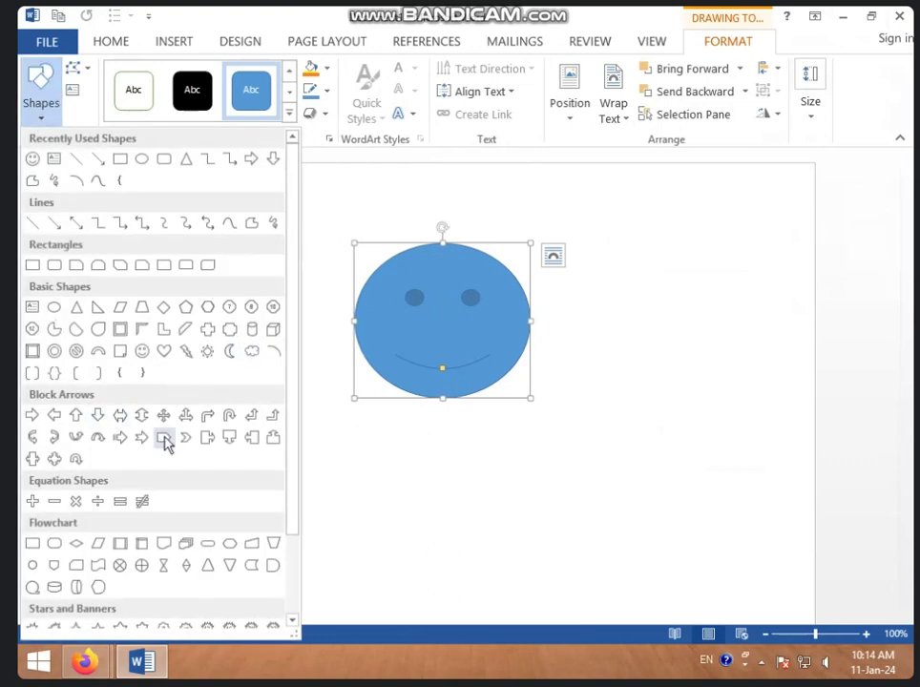
scroll(238, 401, "down", 2)
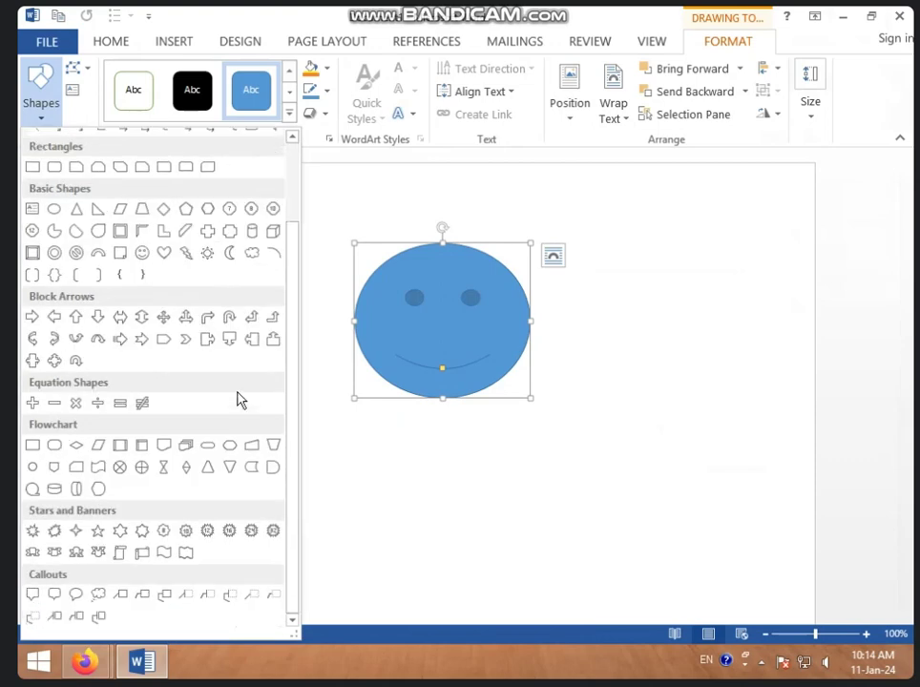
left_click(120, 530)
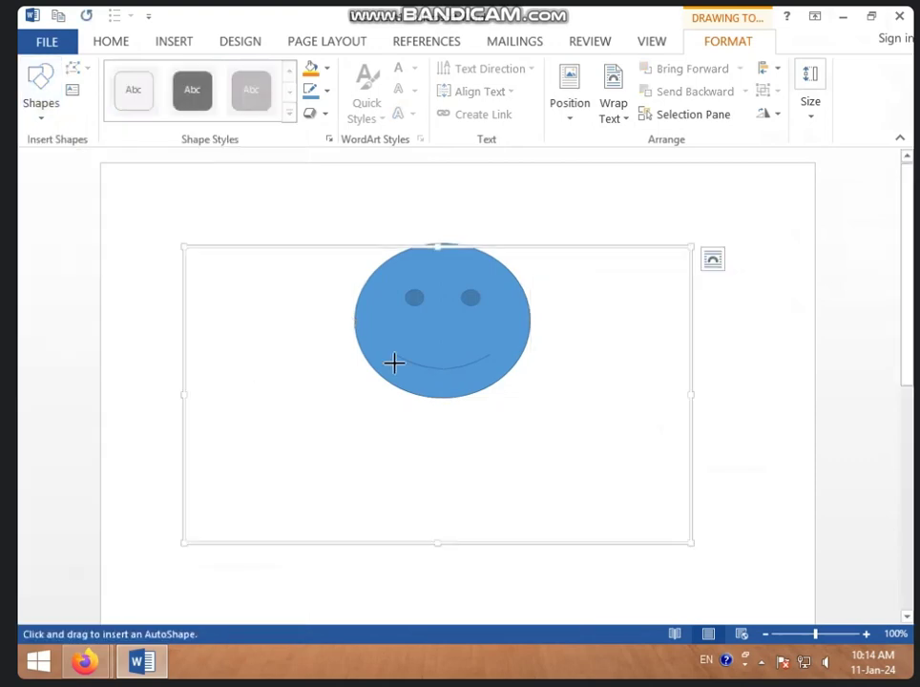
scroll(394, 363, "down", 4)
mouse_move(216, 359)
left_mouse_down()
mouse_move(453, 523)
mouse_move(457, 541)
left_mouse_up()
left_click(413, 247)
key("Escape")
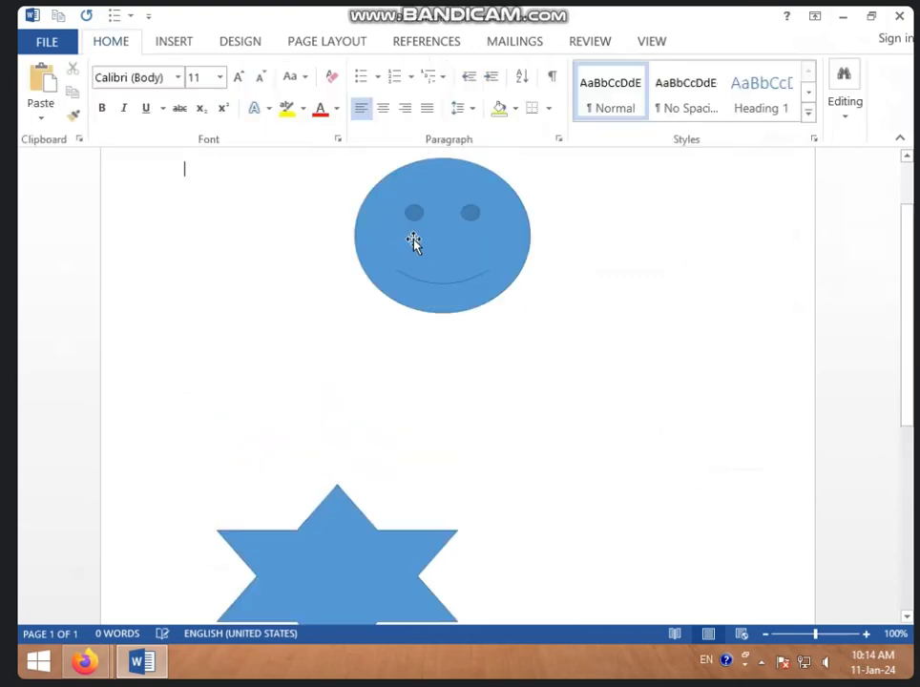
- Shift the smiley right and place the star beside it on the left
mouse_move(336, 606)
left_mouse_down()
mouse_move(295, 439)
mouse_move(291, 359)
left_mouse_up()
scroll(298, 449, "up", 2)
left_click_drag(483, 272, 653, 296)
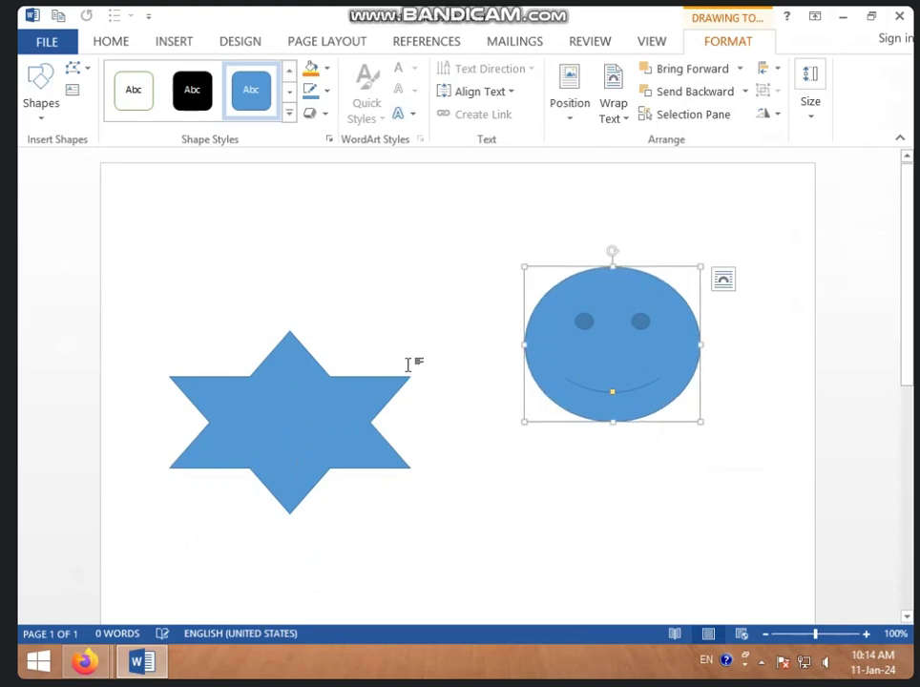
left_click_drag(302, 384, 330, 319)
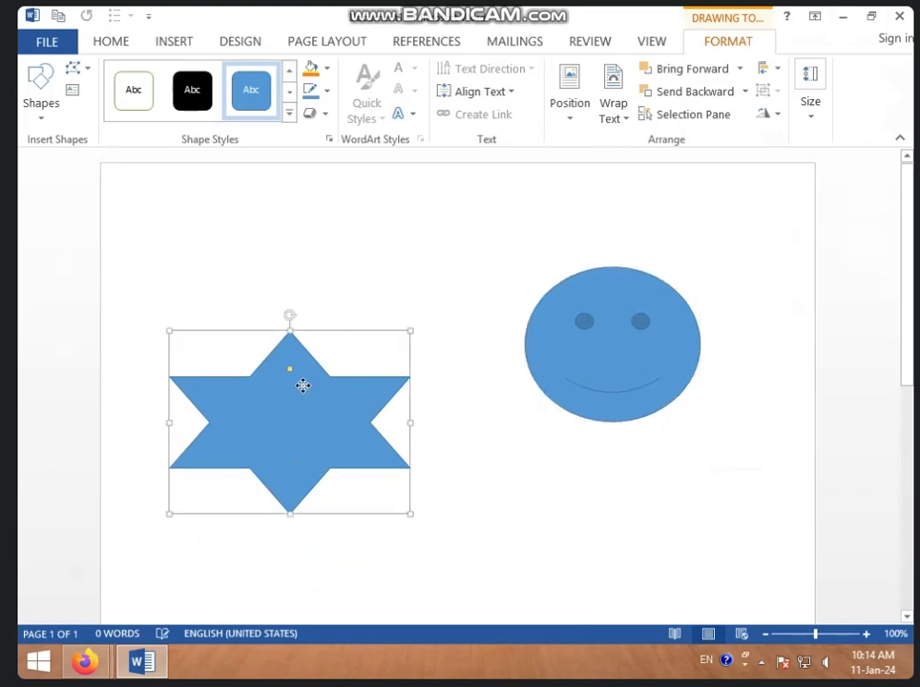
- Change the six-pointed star into a Quad Arrow shape and switch on Edit Points
left_click(90, 74)
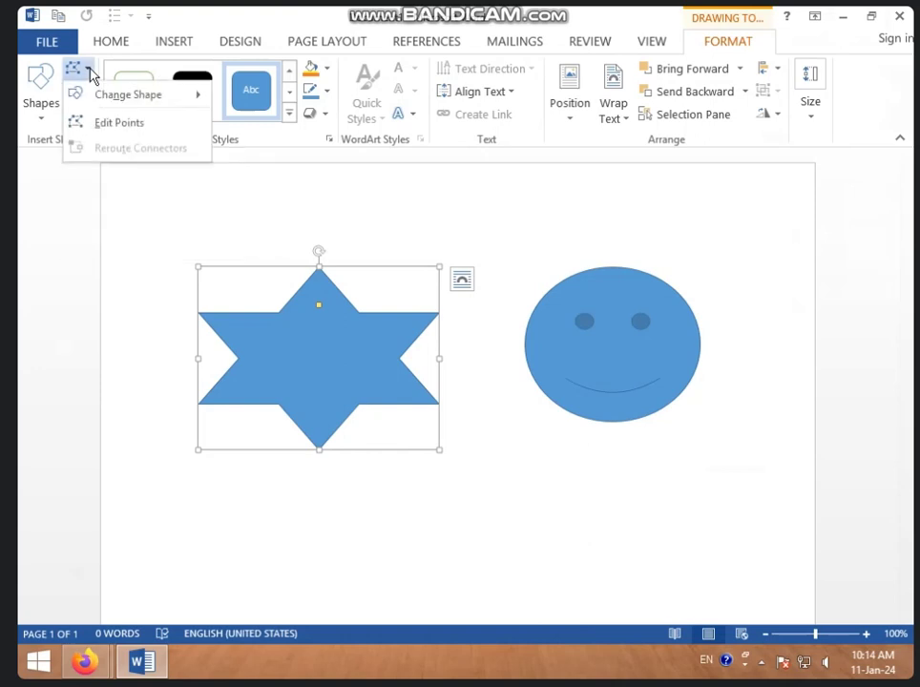
mouse_move(104, 102)
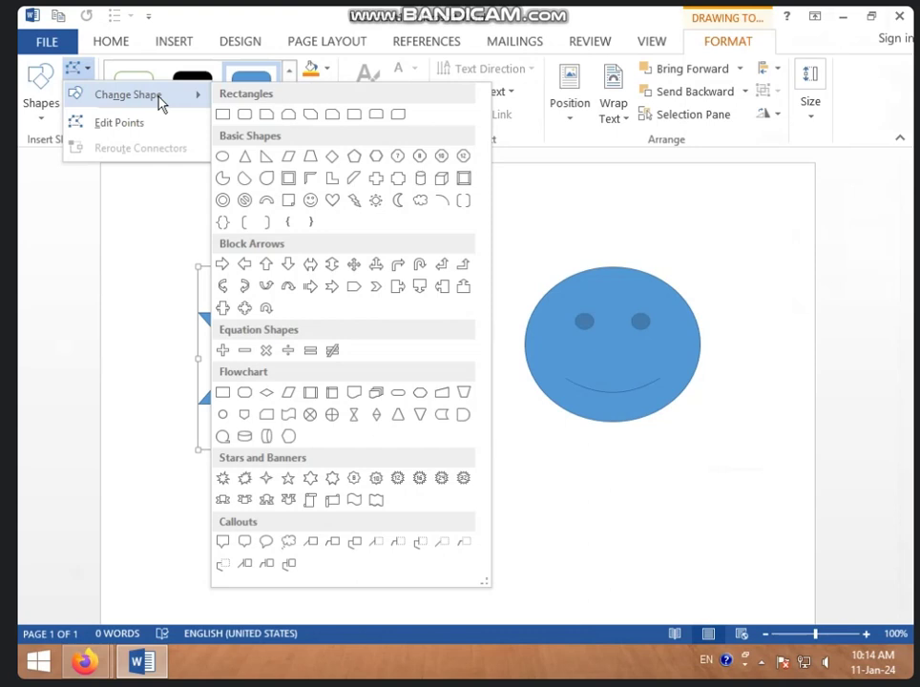
left_click(352, 265)
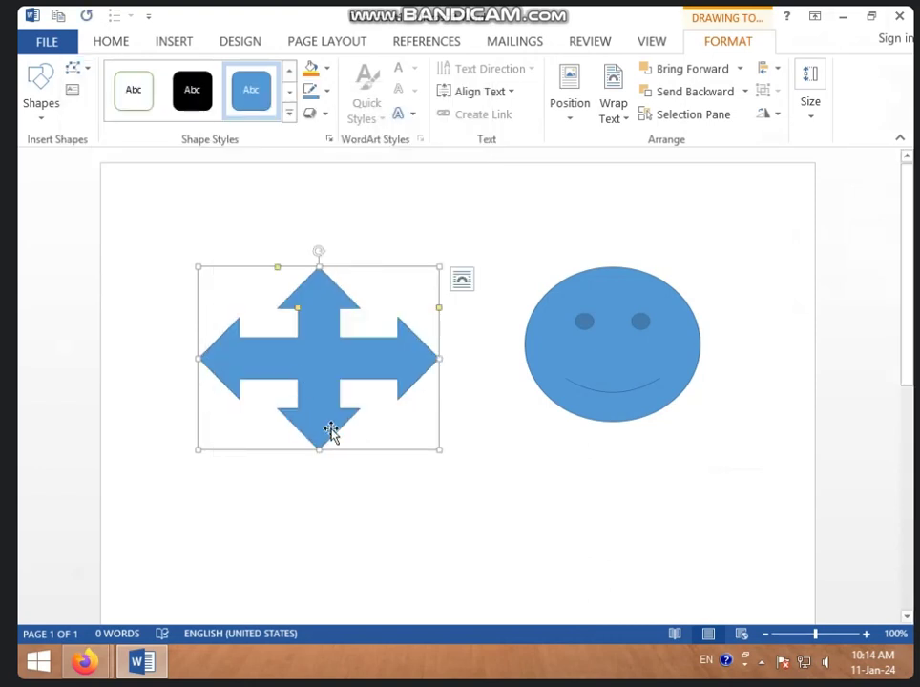
left_click(82, 70)
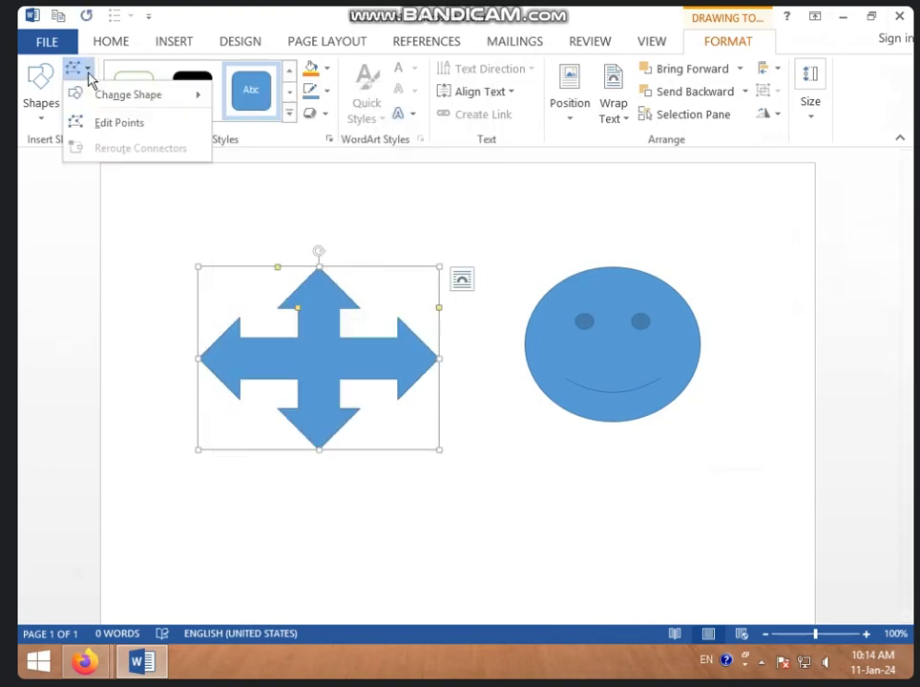
left_click(131, 124)
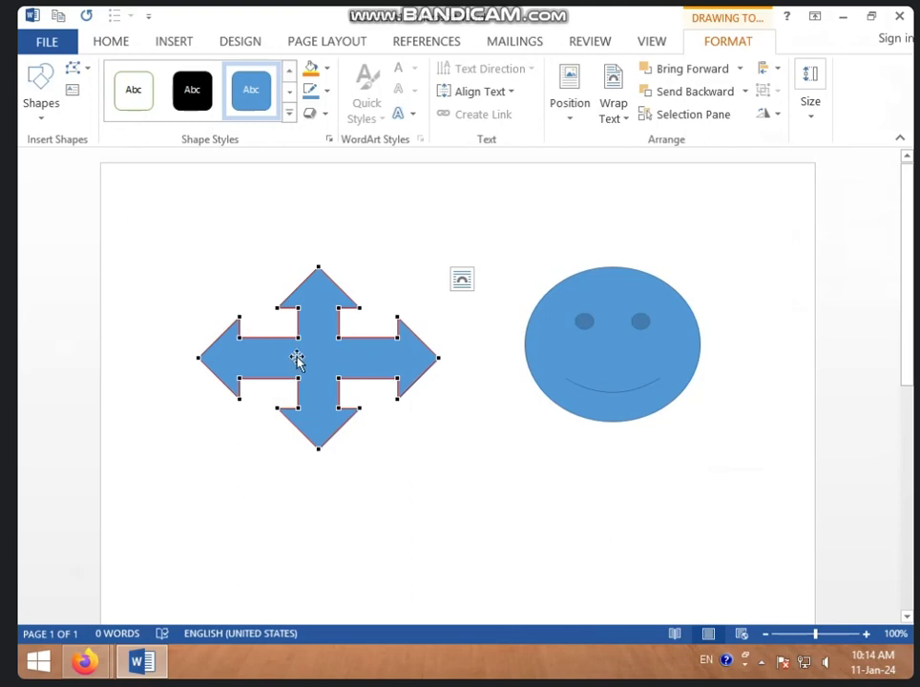
- Pinch a notch point of the arrow inward and stretch its left and right tips outward
mouse_move(299, 337)
left_mouse_down()
mouse_move(307, 365)
mouse_move(322, 362)
mouse_move(328, 337)
left_mouse_up()
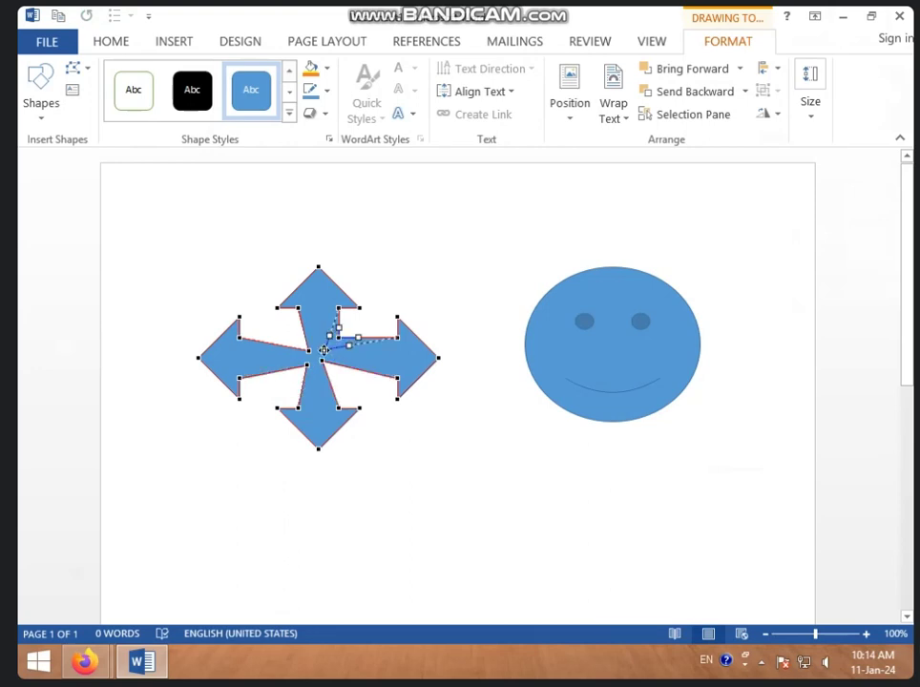
left_click_drag(437, 359, 483, 366)
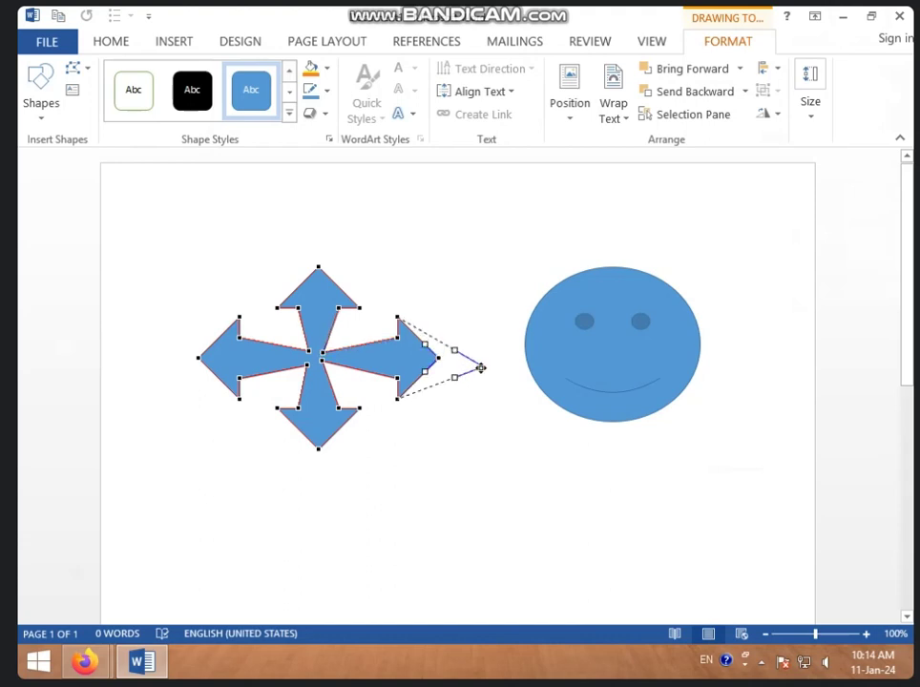
left_click_drag(199, 359, 164, 357)
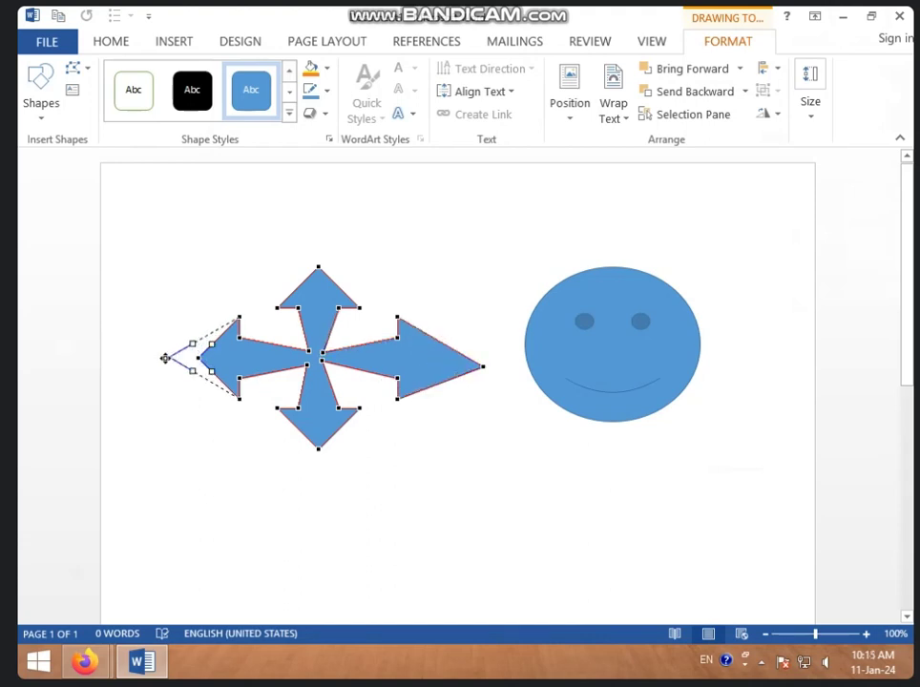
left_click(382, 443)
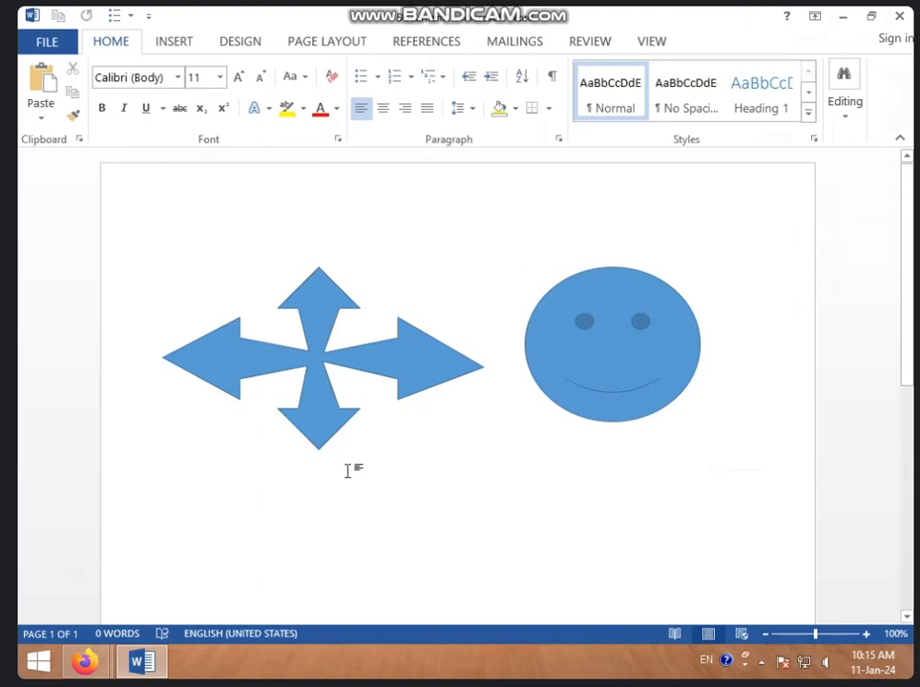
left_click(299, 365)
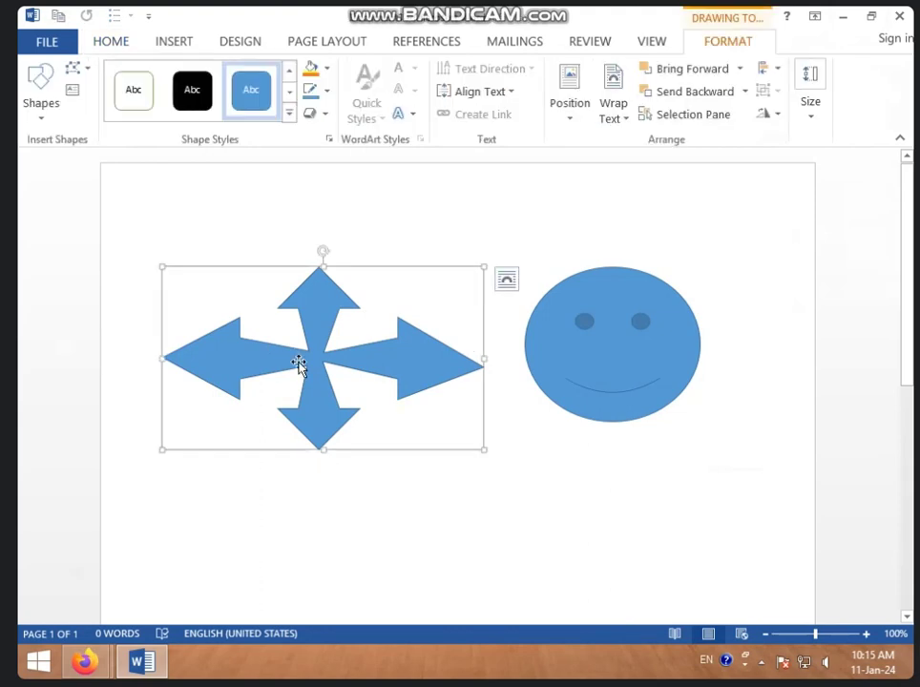
- Delete the four-way arrow and draw a text box below the smiley containing 'FGFG'
key("Delete")
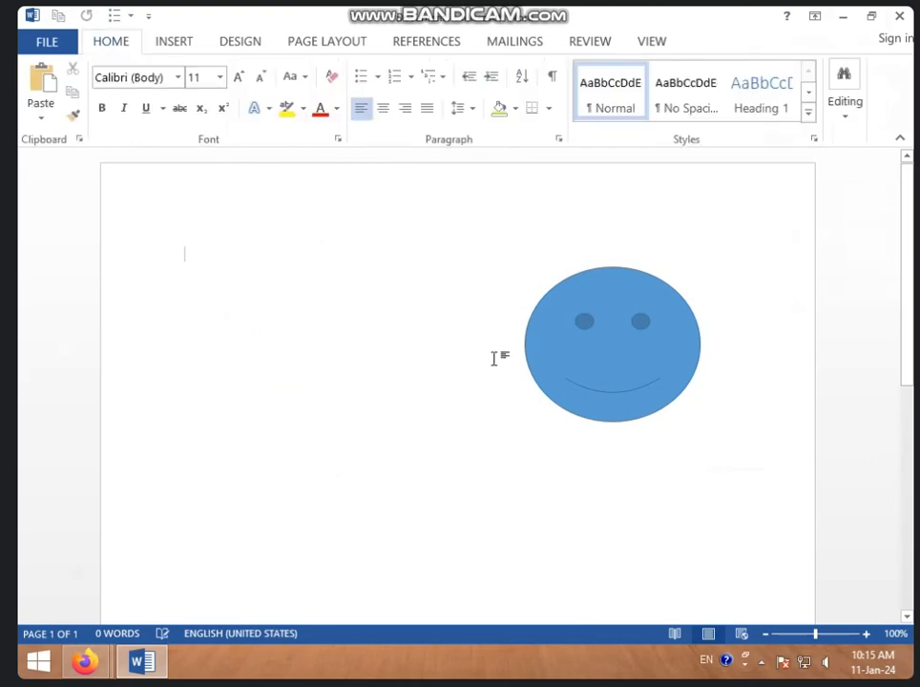
left_click(602, 322)
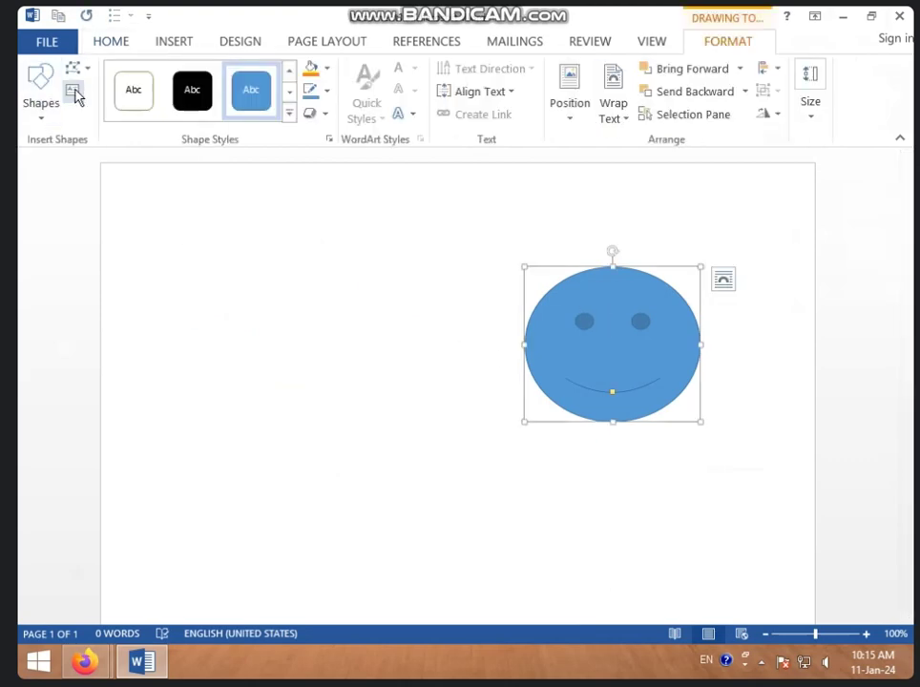
left_click(75, 93)
scroll(246, 373, "down", 5)
left_click_drag(220, 344, 505, 514)
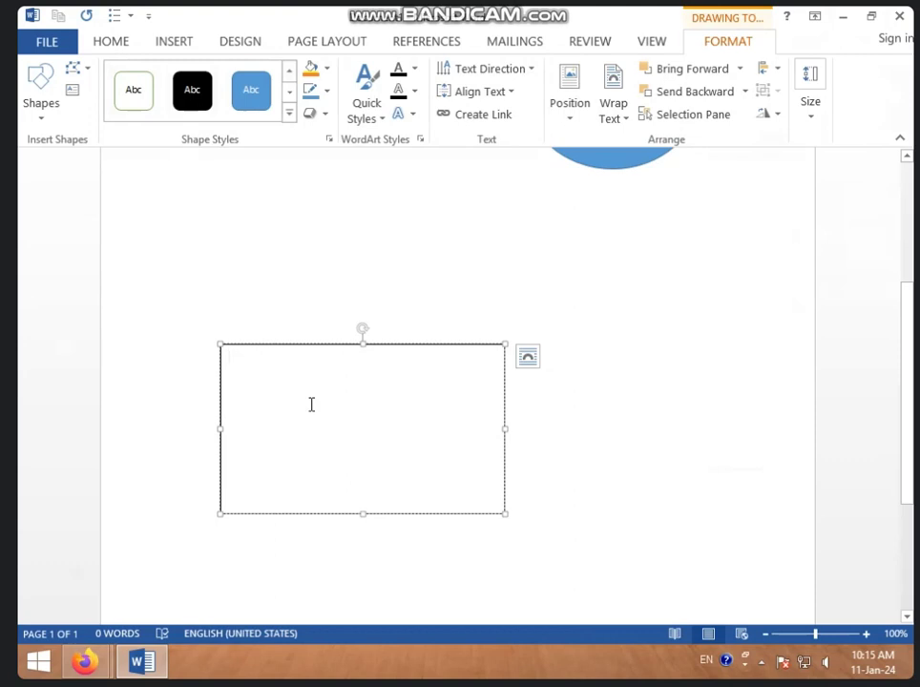
type("FGFG")
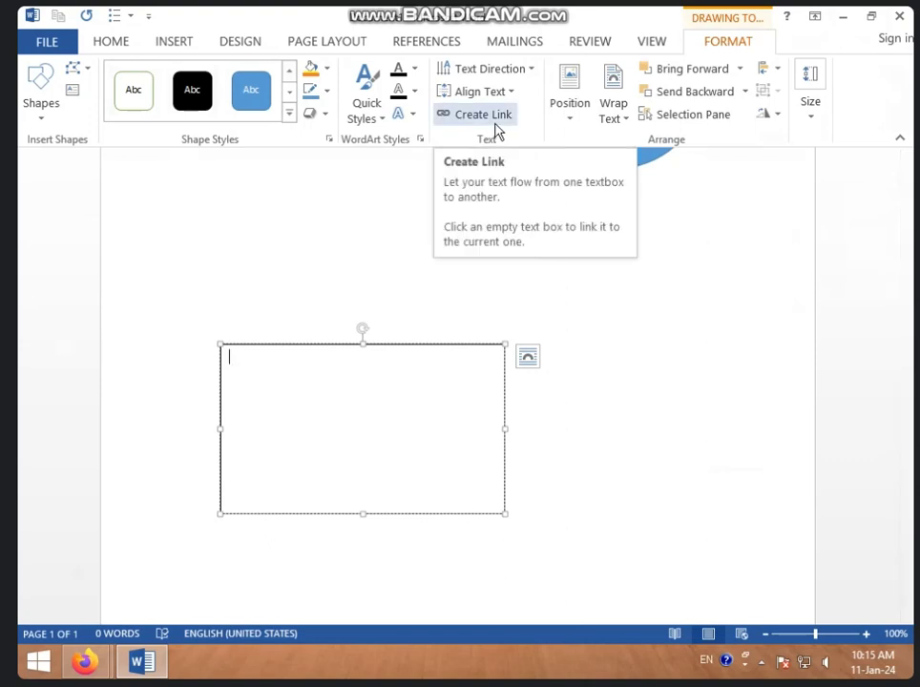
- Select the empty text box below the smiley, delete it, and select the smiley shape
left_click(317, 339)
left_click(324, 355)
left_click(330, 291)
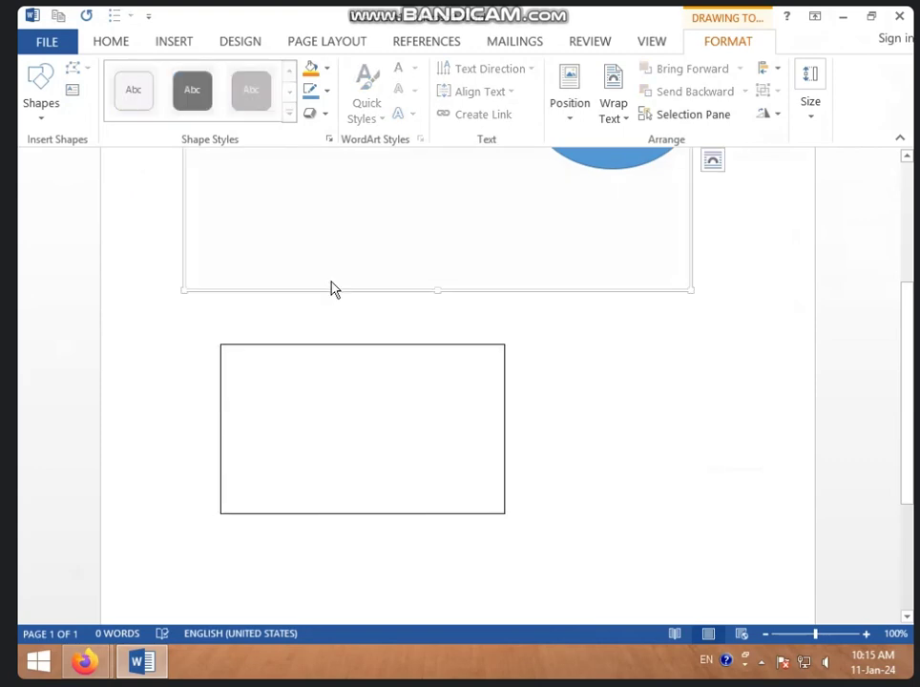
left_click(324, 298)
scroll(317, 307, "up", 3)
left_click(351, 529)
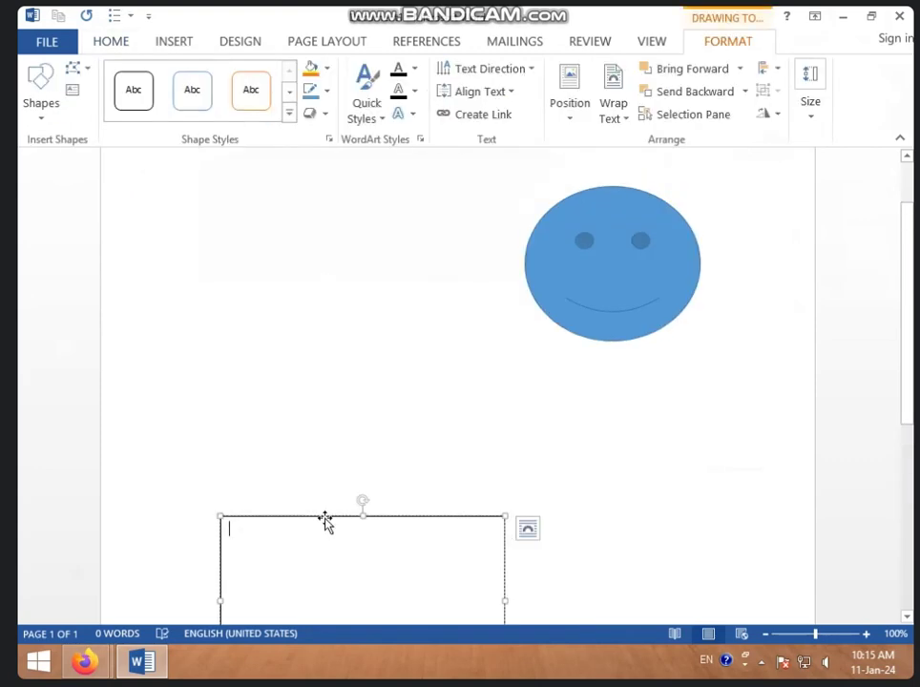
left_click(353, 391)
double_click(621, 315)
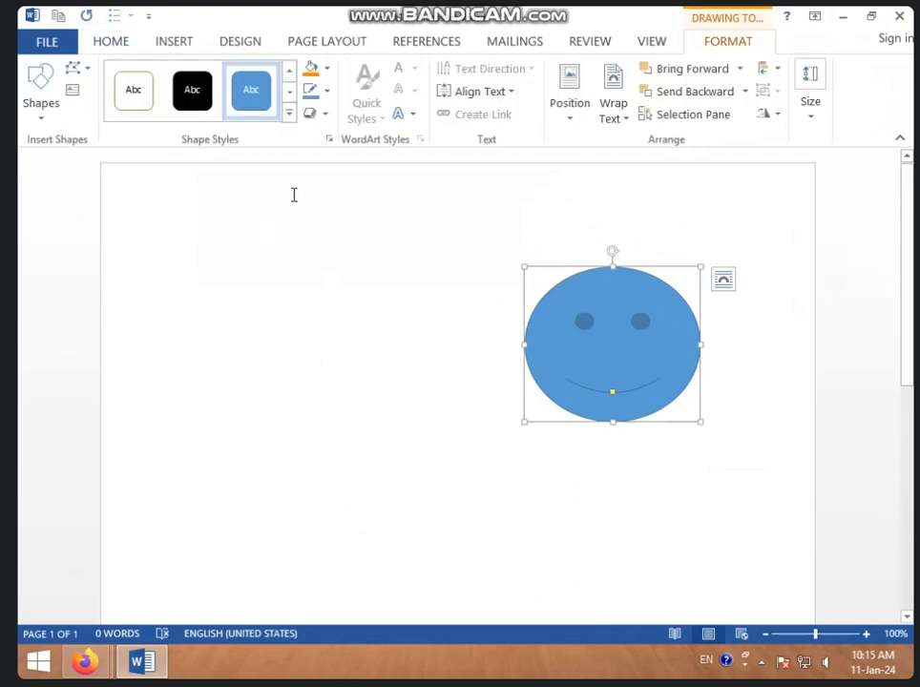
- Apply a light grey shape style to the smiley, then fill it with light gold
left_click(289, 114)
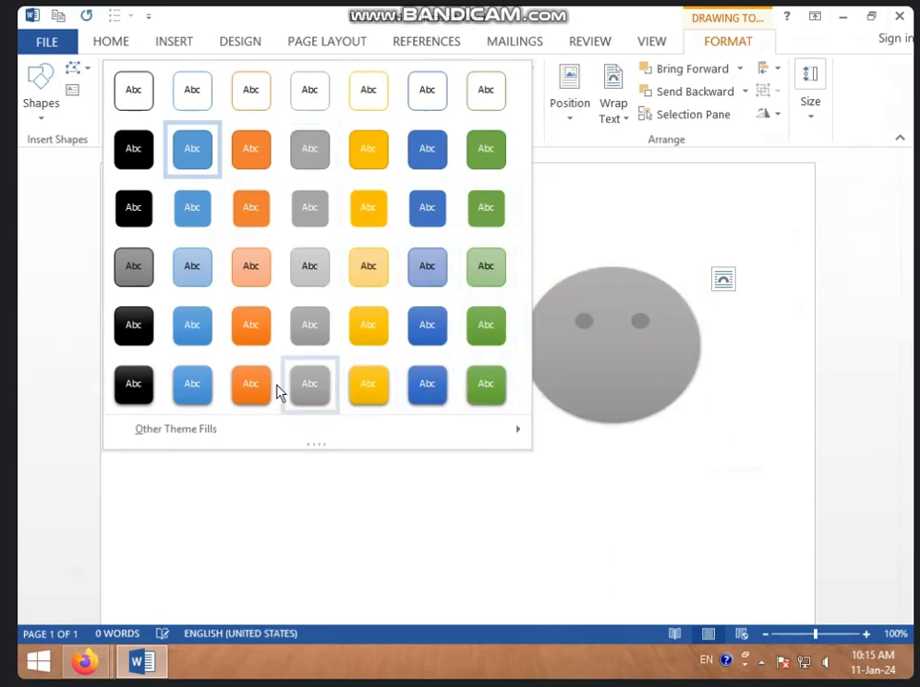
left_click(302, 253)
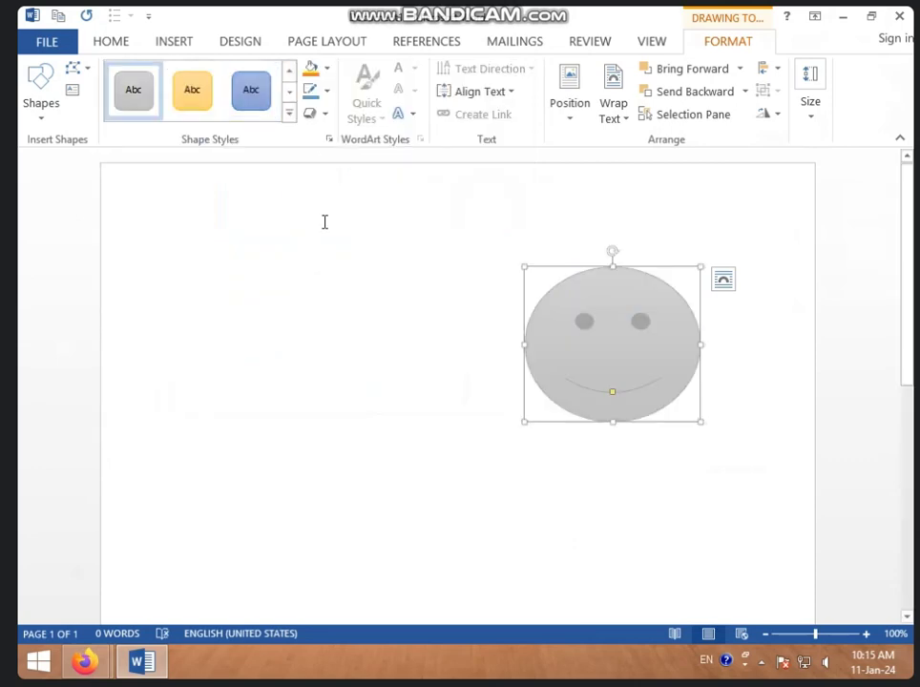
left_click(329, 72)
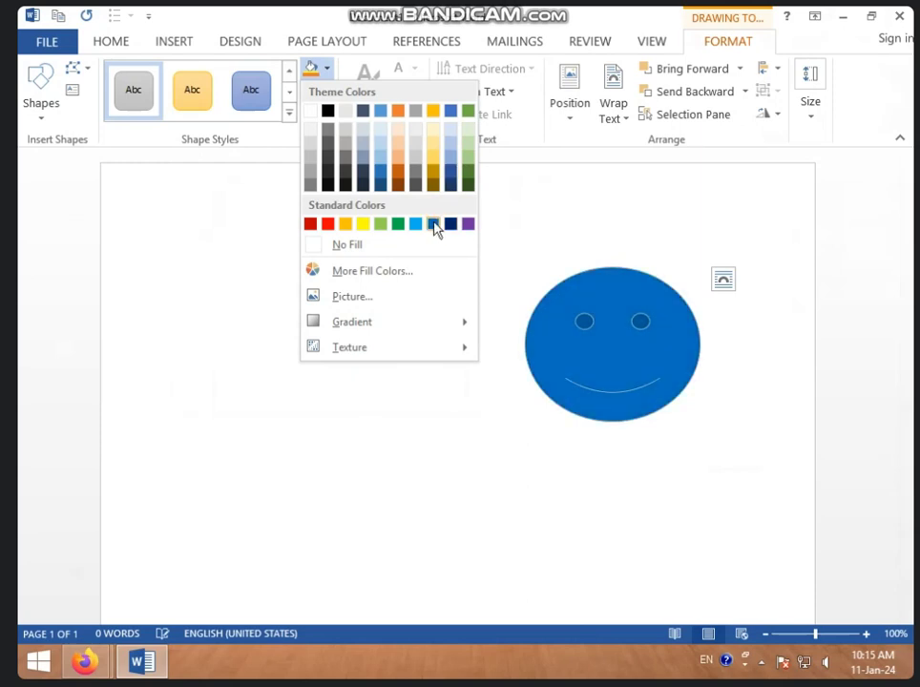
left_click(433, 144)
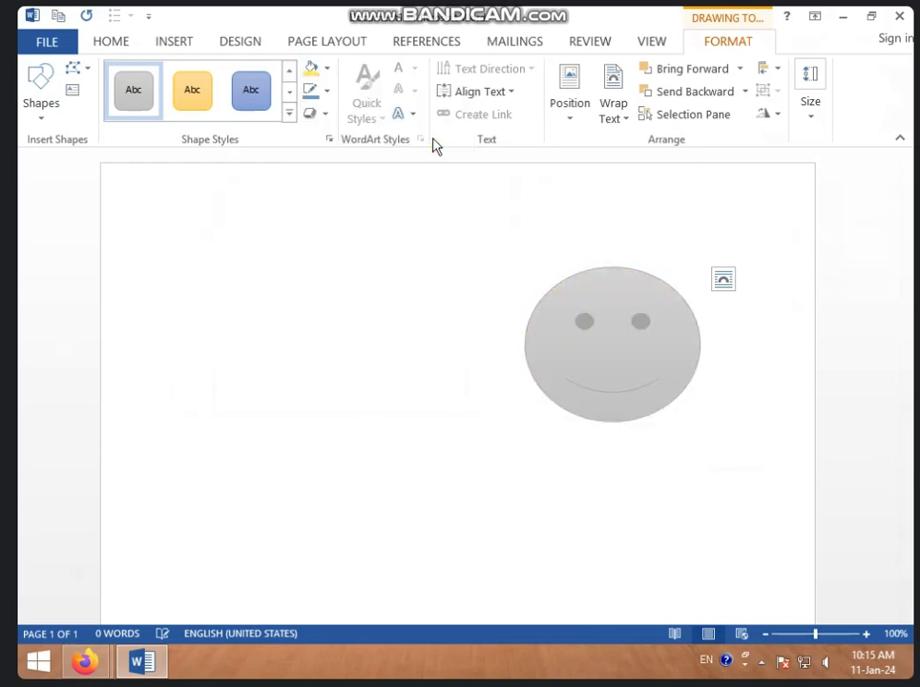
left_click(329, 71)
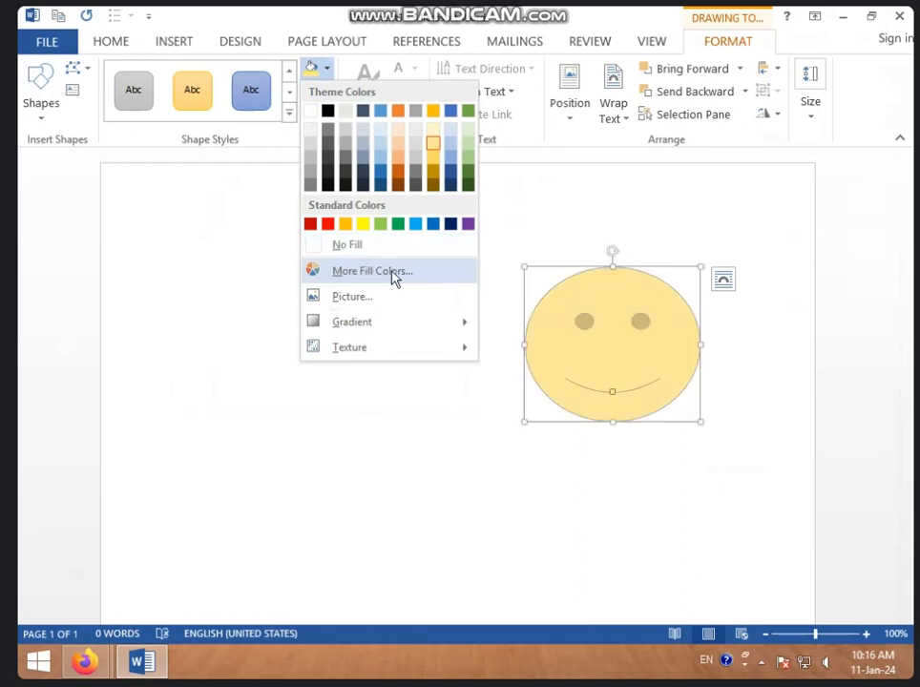
- Fill the smiley with pale lavender from the Standard colours and stretch it slightly taller
left_click(392, 271)
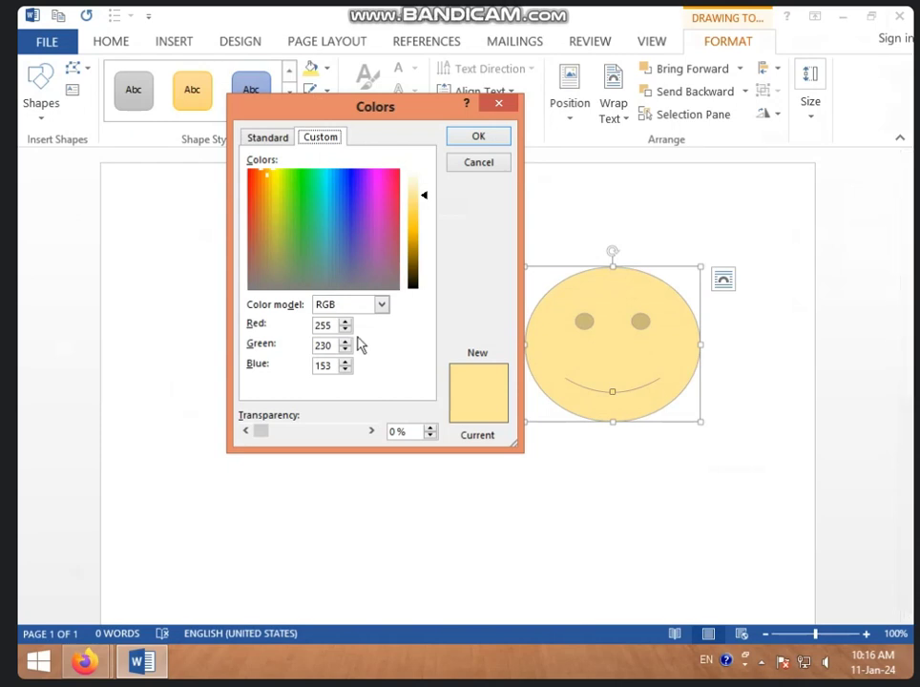
left_click_drag(418, 107, 385, 107)
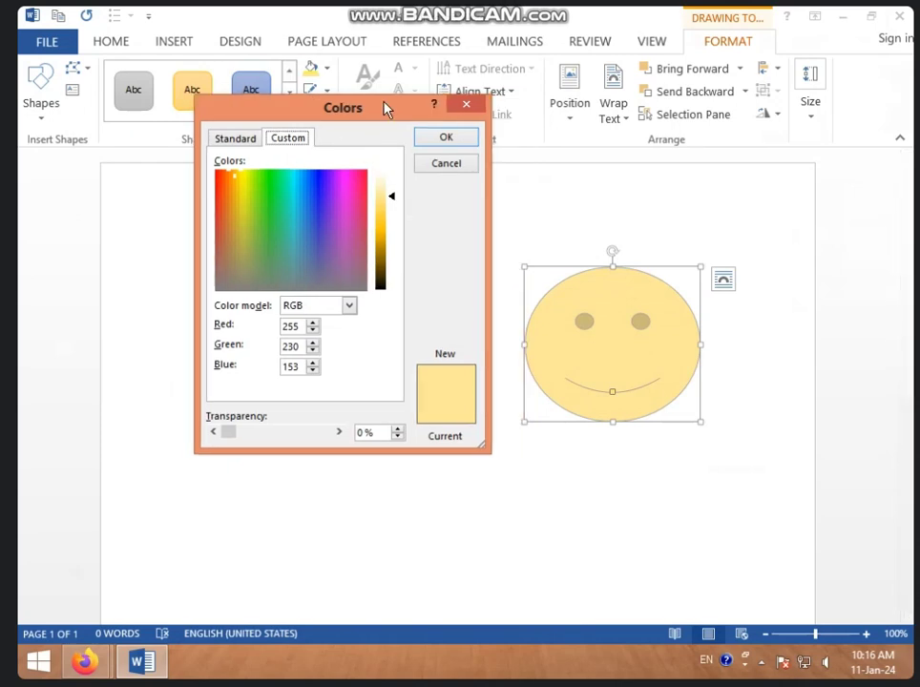
left_click(239, 140)
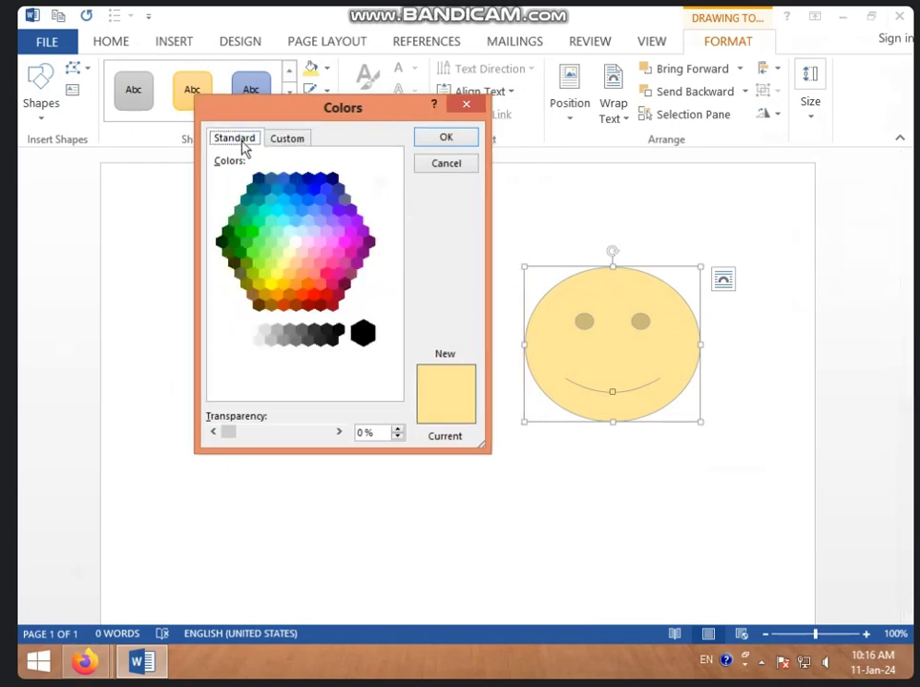
left_click(285, 139)
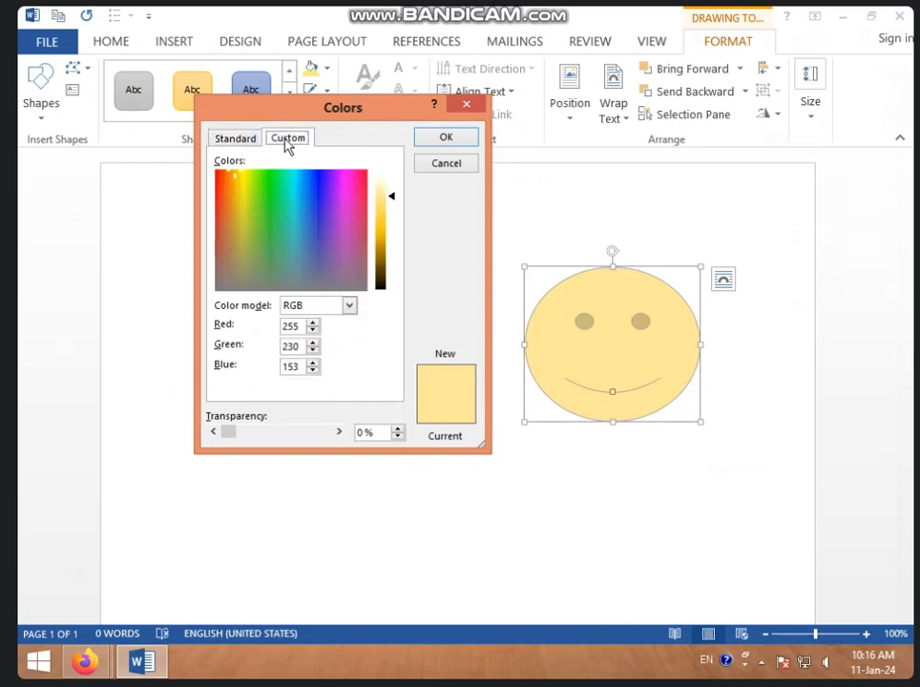
left_click(256, 142)
left_click(314, 210)
left_click(314, 232)
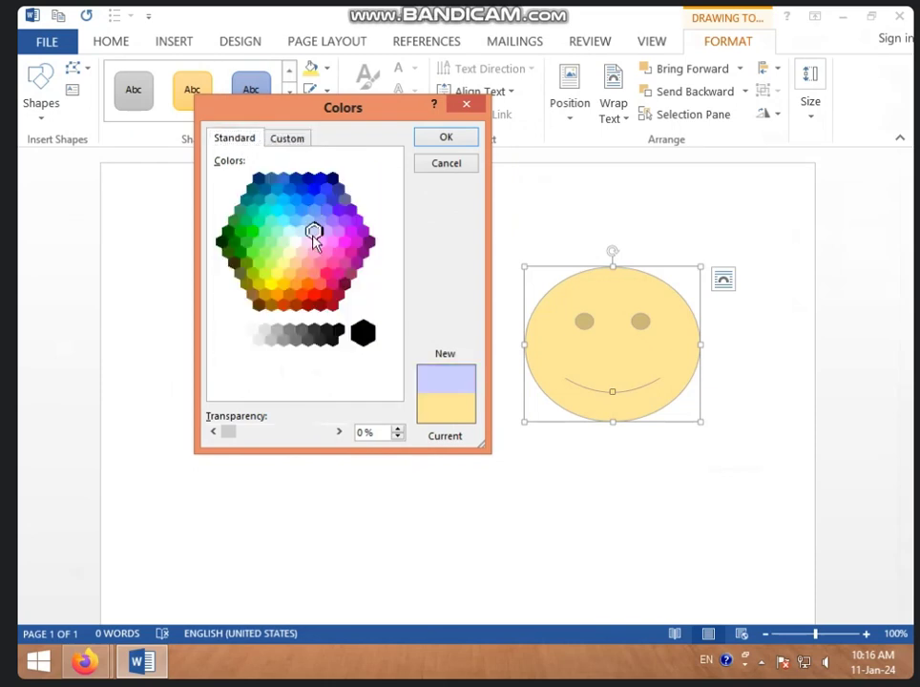
left_click(447, 141)
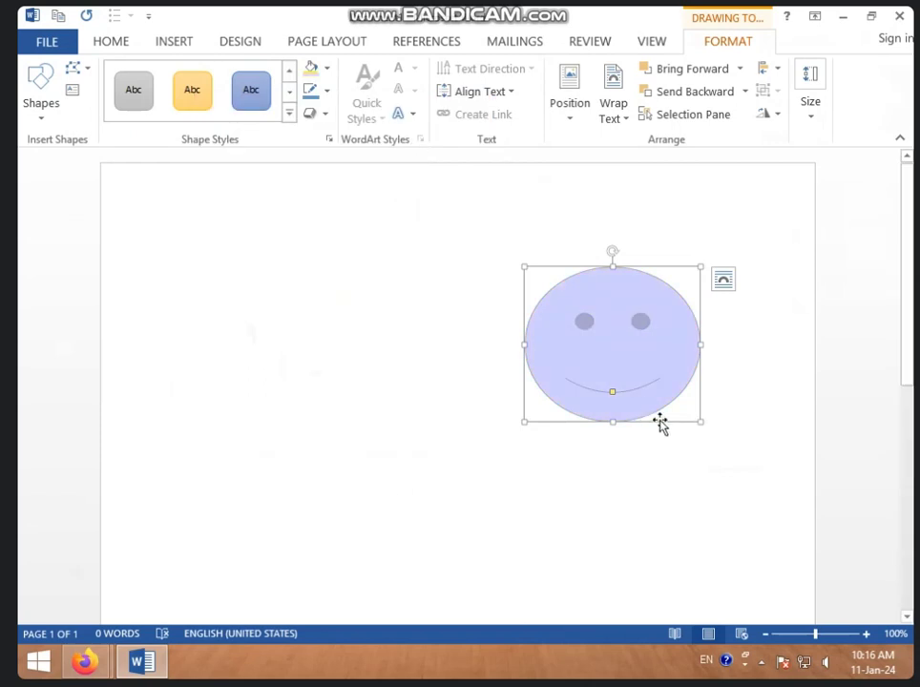
left_click_drag(613, 421, 614, 437)
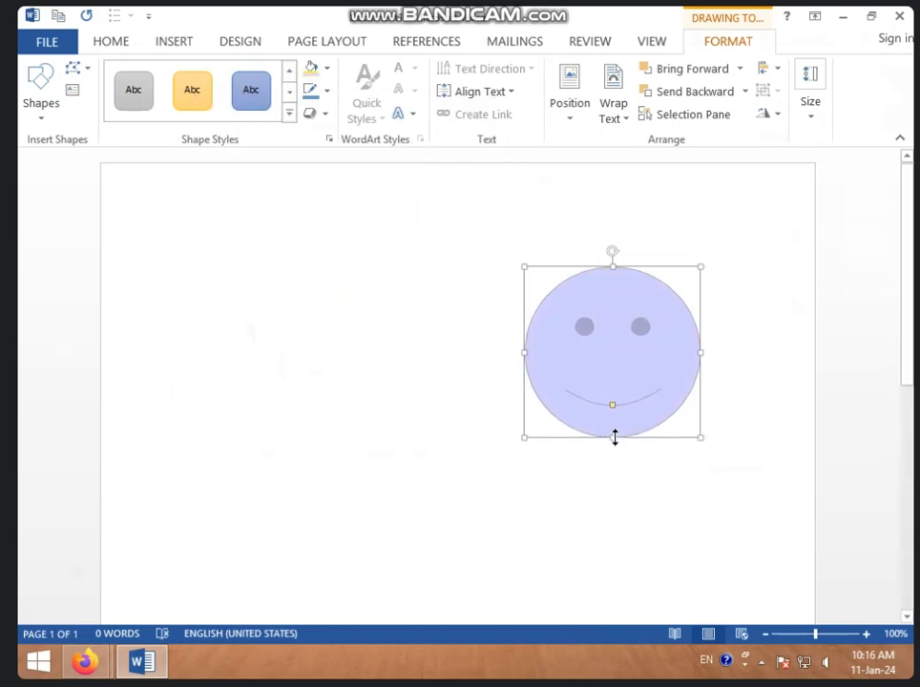
left_click(327, 69)
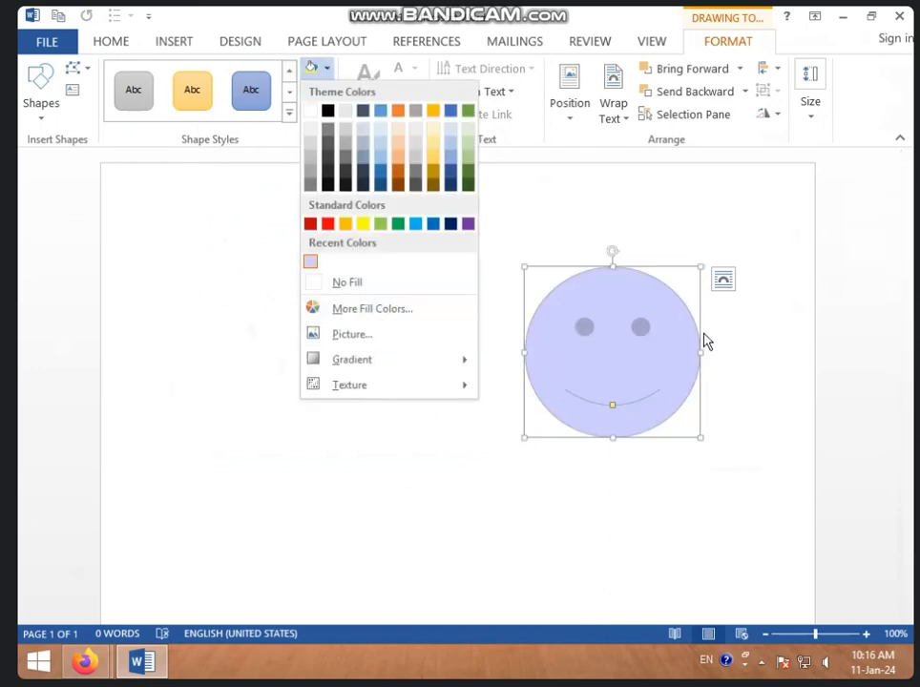
- Use Shape Fill Picture to search Bing Images for 'RADHE KRISHN IMAGES'
left_click(384, 338)
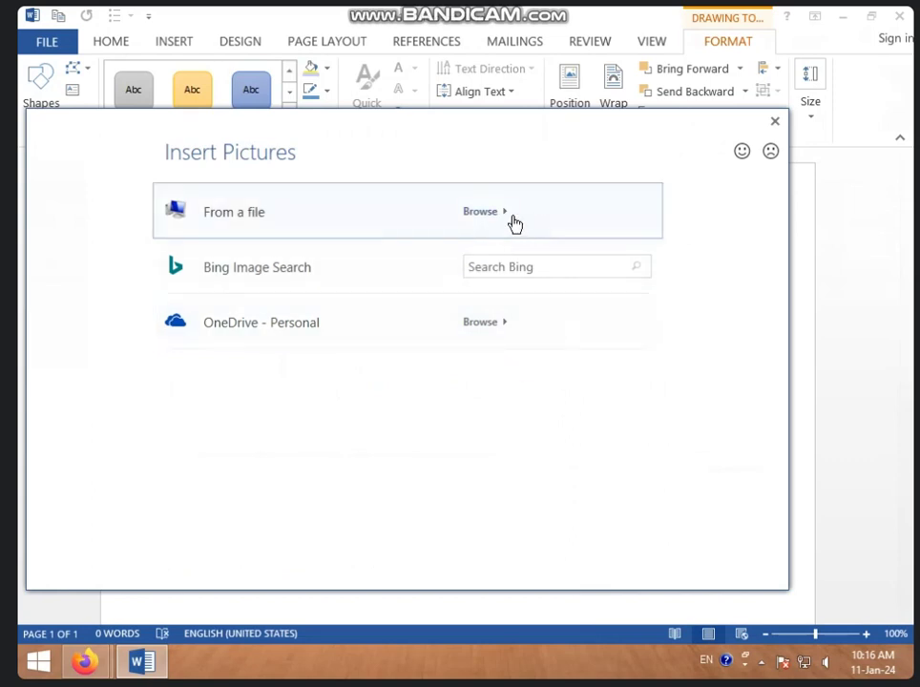
left_click(551, 268)
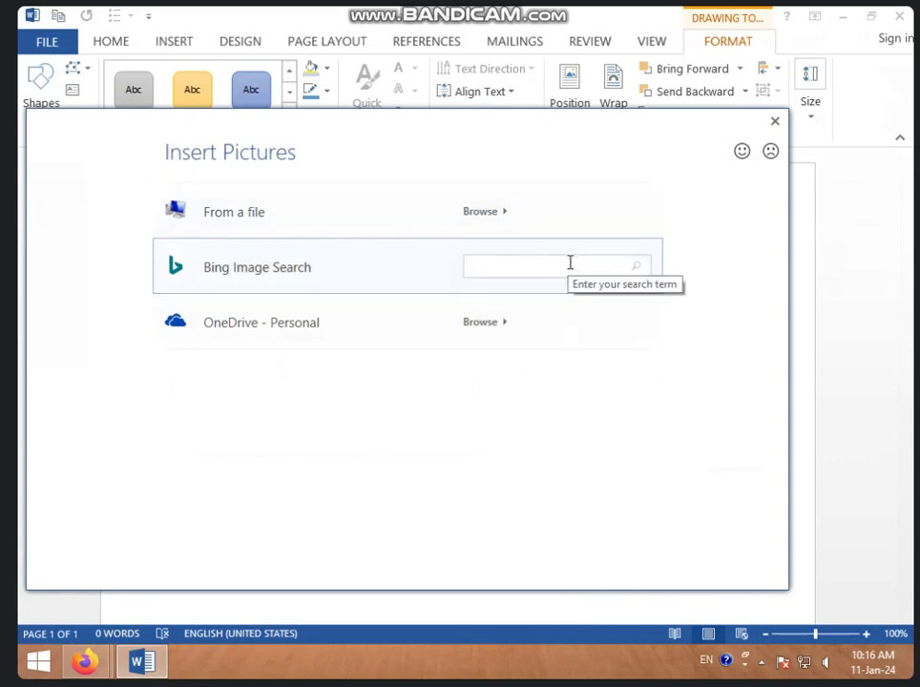
type("RADHE KERI")
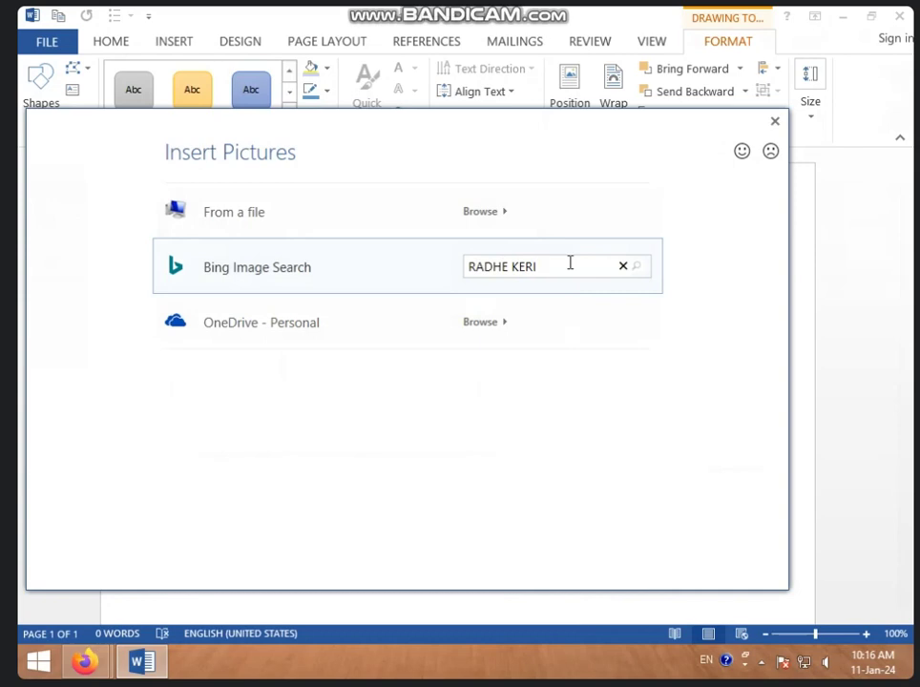
key("BackSpace")
key("BackSpace")
key("BackSpace")
key("BackSpace")
key("Return")
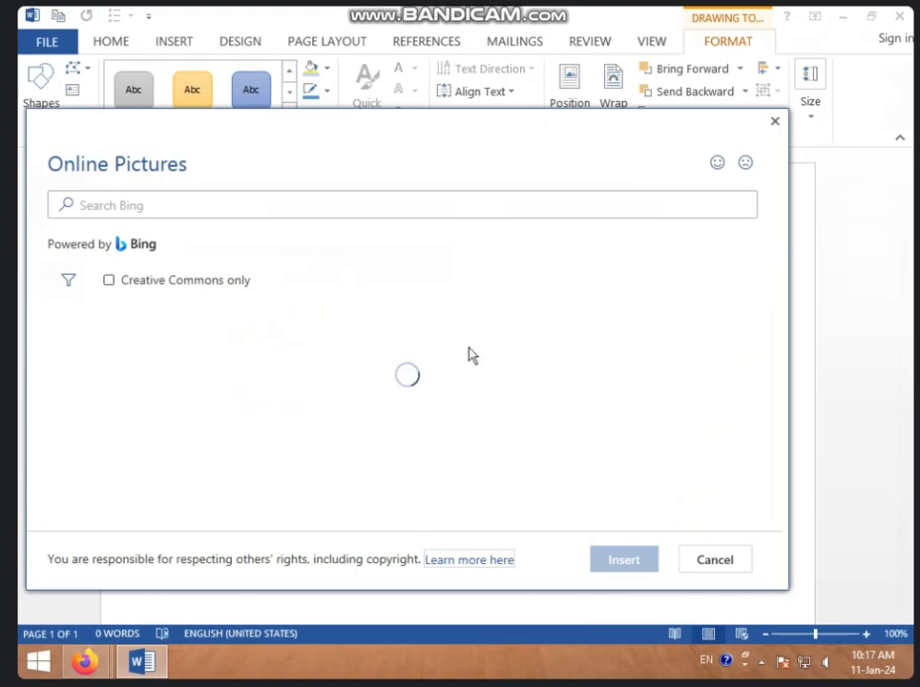
- Scroll through the search results and select the dark-background Krishna picture
scroll(445, 360, "down", 1)
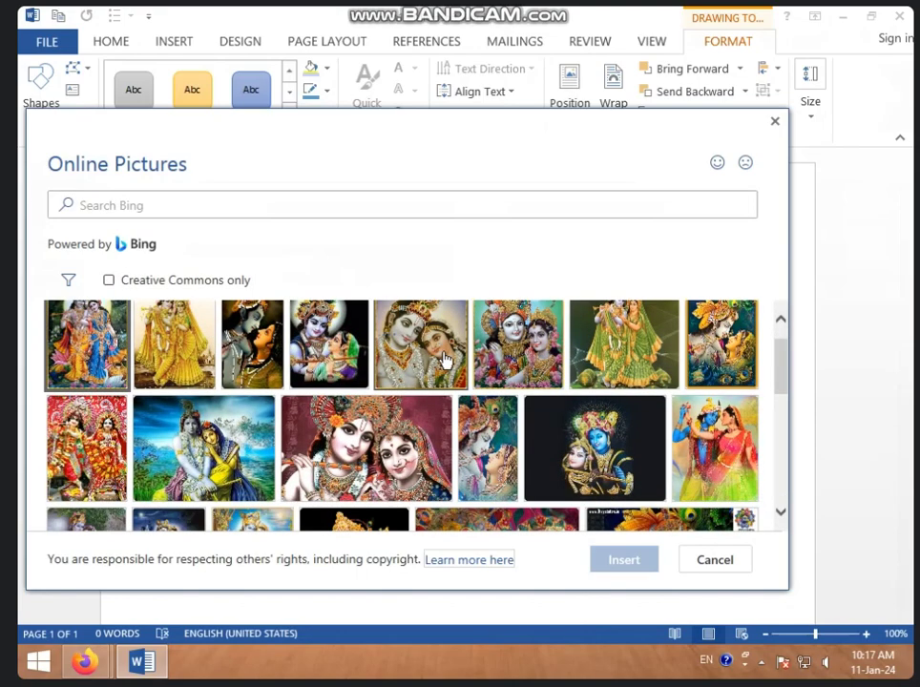
scroll(445, 359, "down", 3)
scroll(445, 360, "down", 3)
scroll(445, 360, "down", 2)
scroll(445, 359, "down", 2)
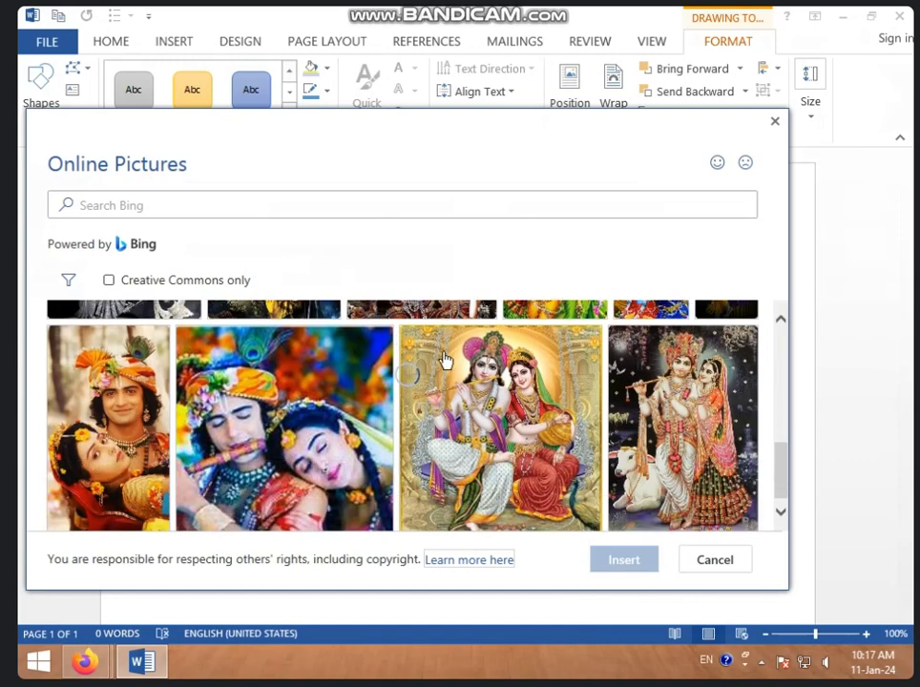
scroll(445, 360, "down", 3)
scroll(445, 360, "down", 2)
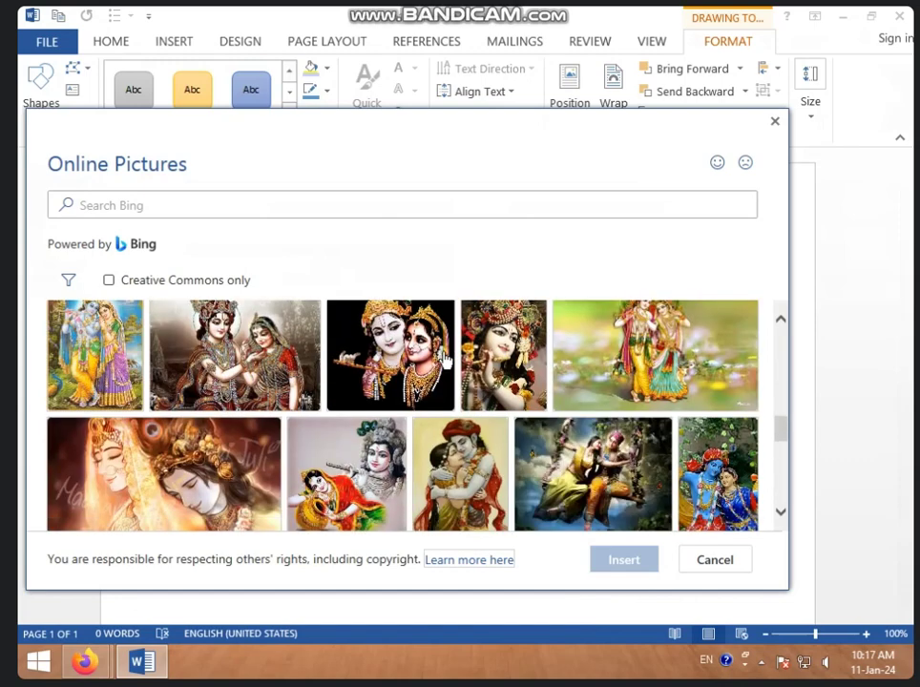
scroll(445, 360, "down", 2)
scroll(444, 360, "down", 2)
scroll(445, 360, "down", 2)
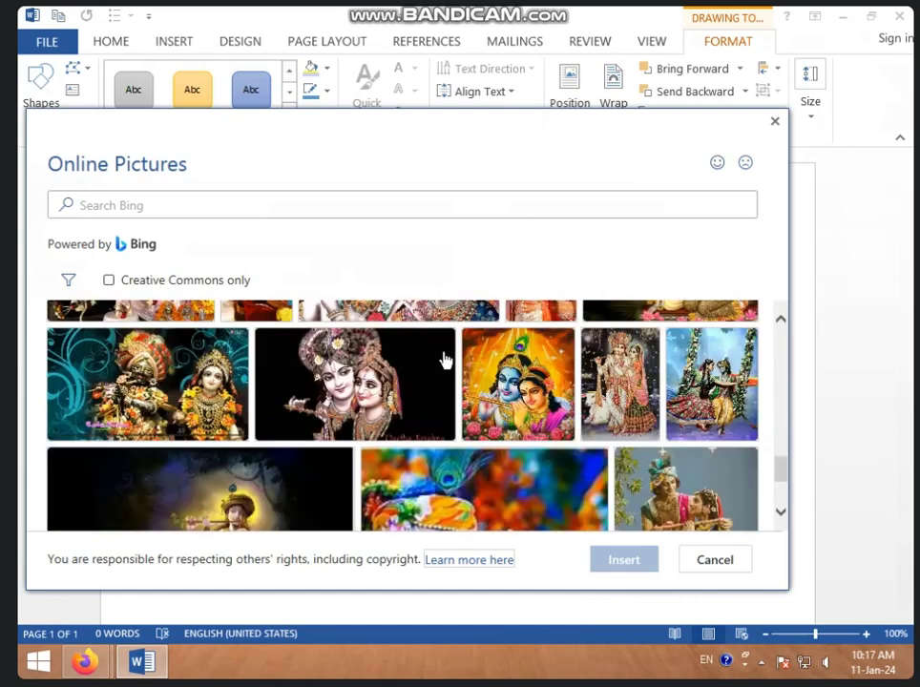
scroll(445, 360, "down", 2)
scroll(244, 435, "up", 3)
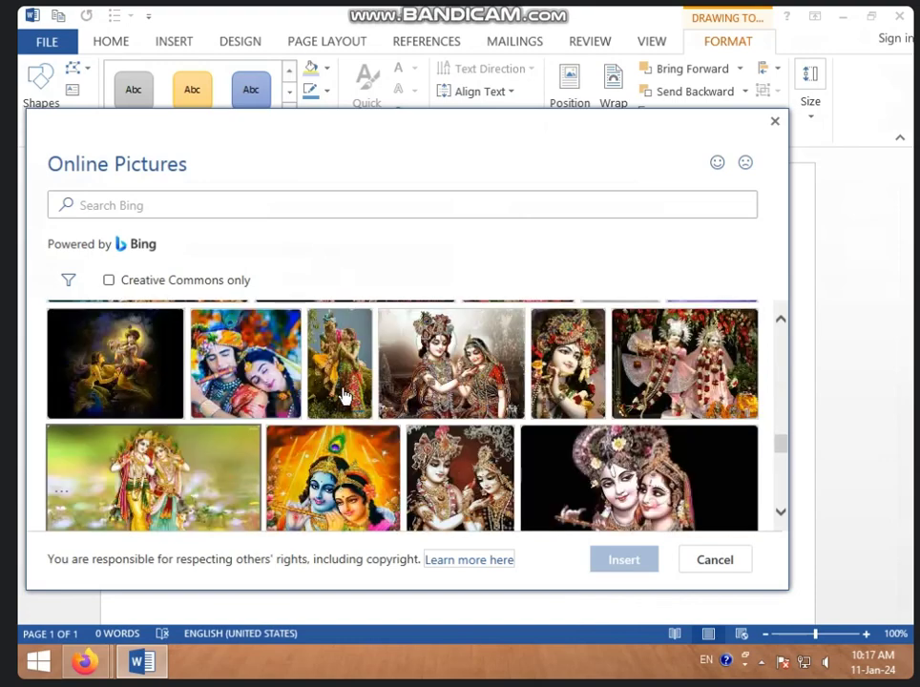
scroll(346, 394, "down", 1)
scroll(590, 356, "down", 1)
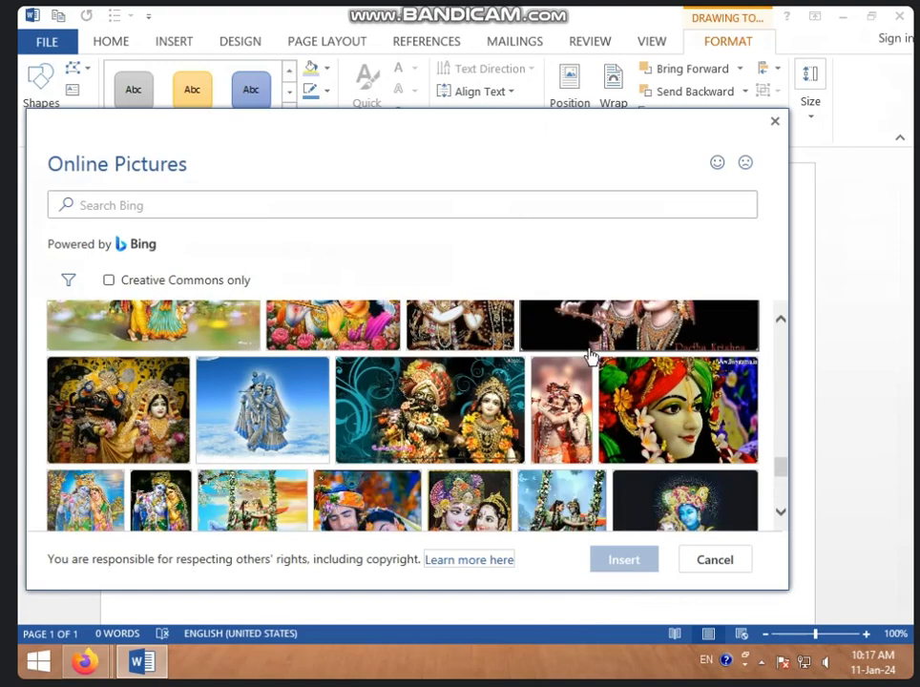
scroll(590, 356, "down", 1)
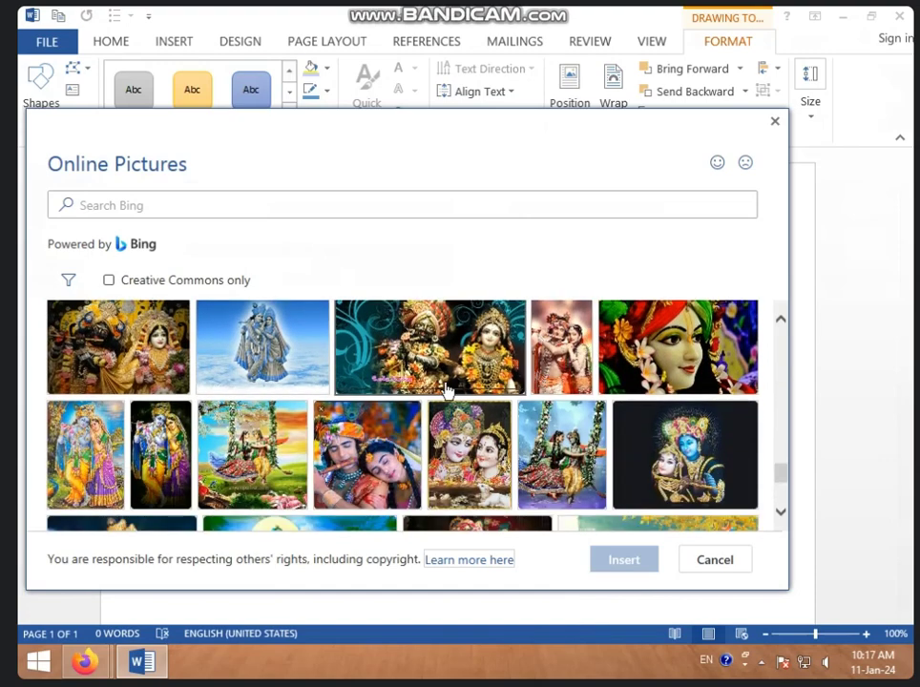
left_click(674, 456)
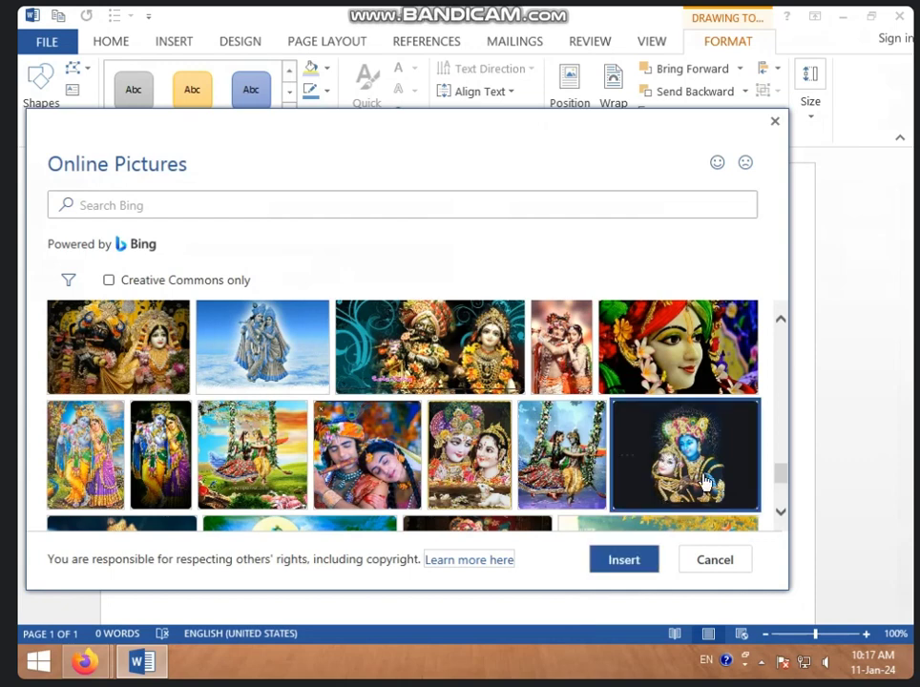
left_click(680, 474)
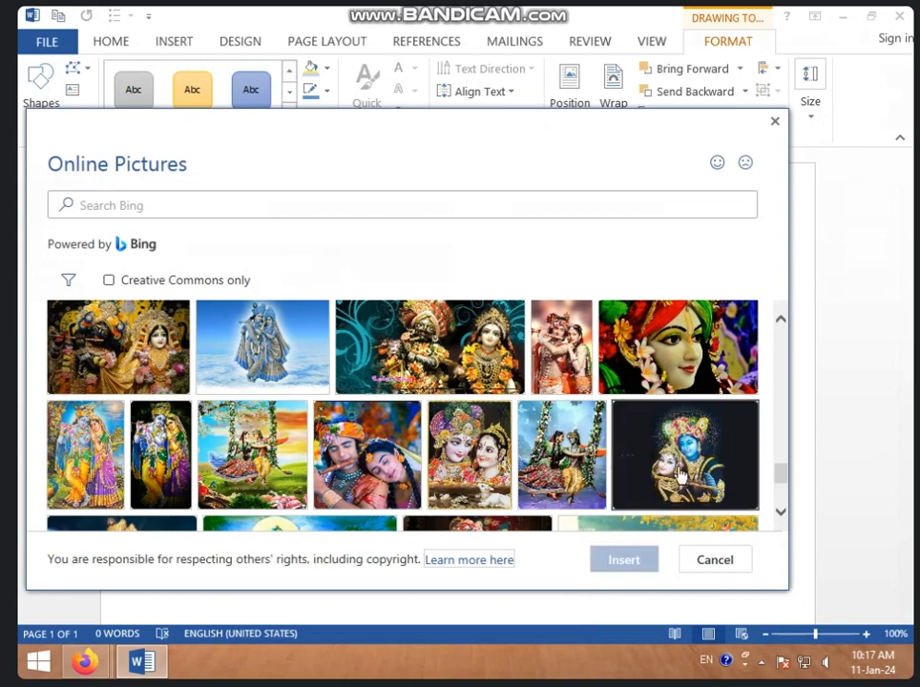
left_click(680, 474)
- Insert the chosen Krishna picture as the smiley's fill
left_click(631, 565)
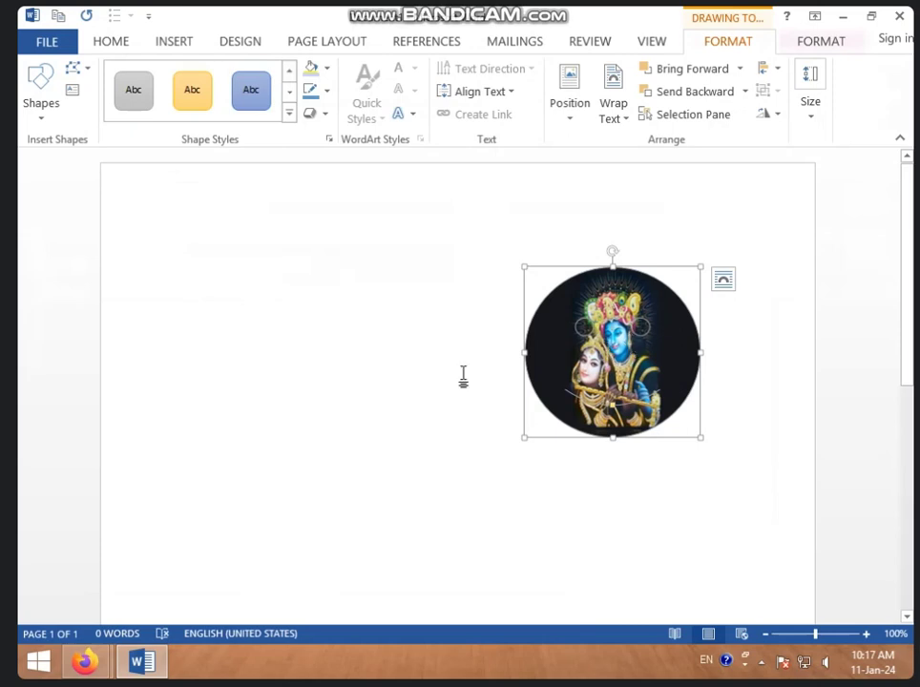
left_click(40, 113)
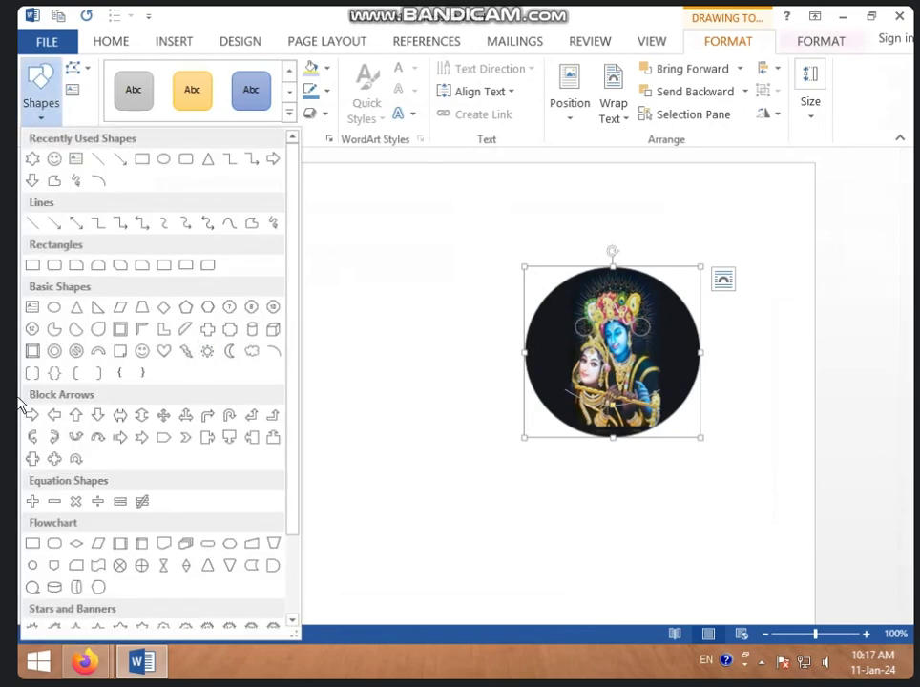
left_click(464, 275)
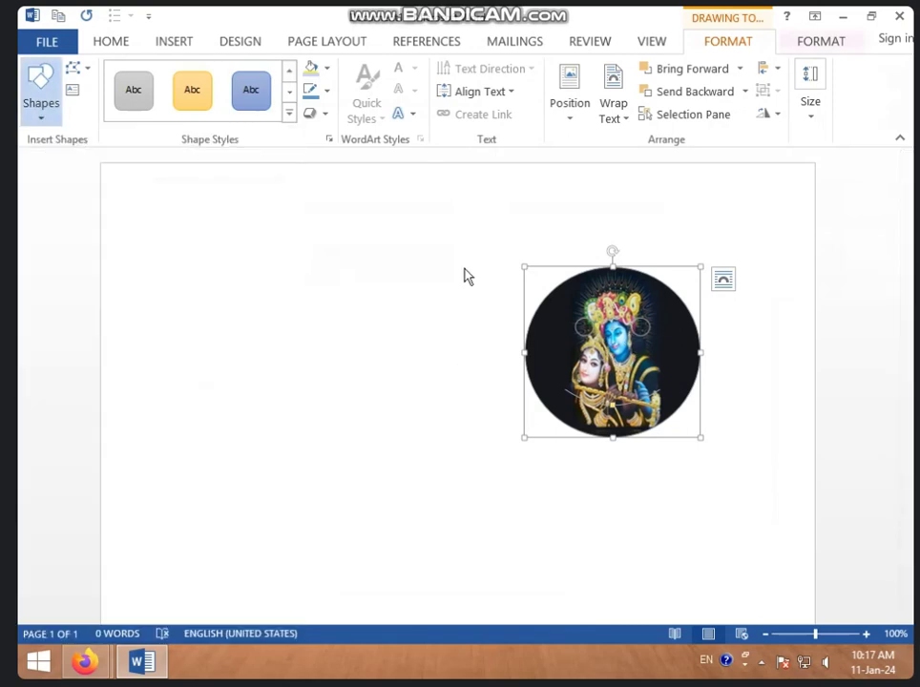
- Replace the smiley's picture fill with solid red
left_click(327, 69)
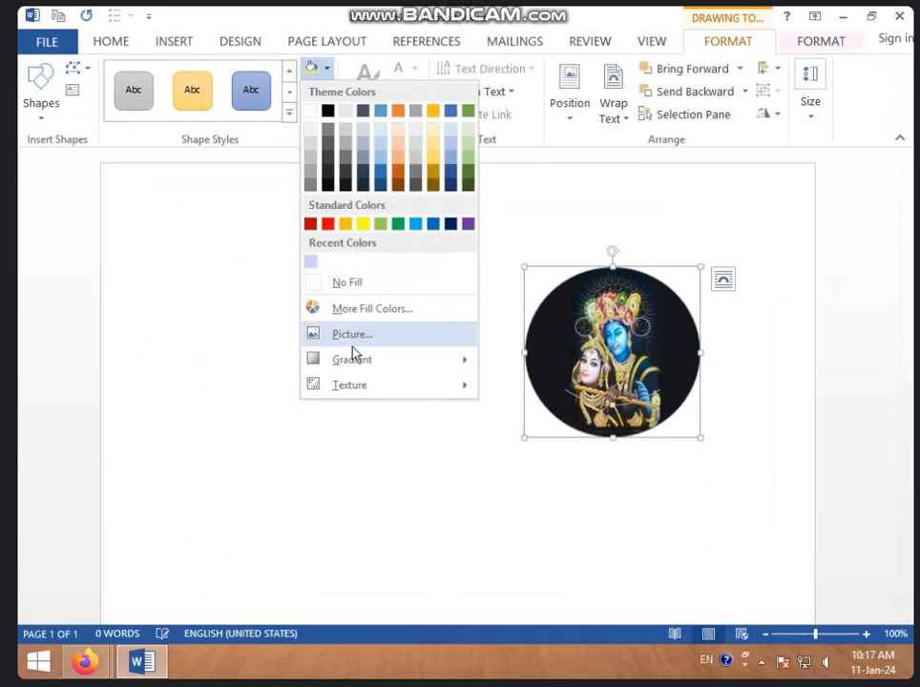
mouse_move(398, 364)
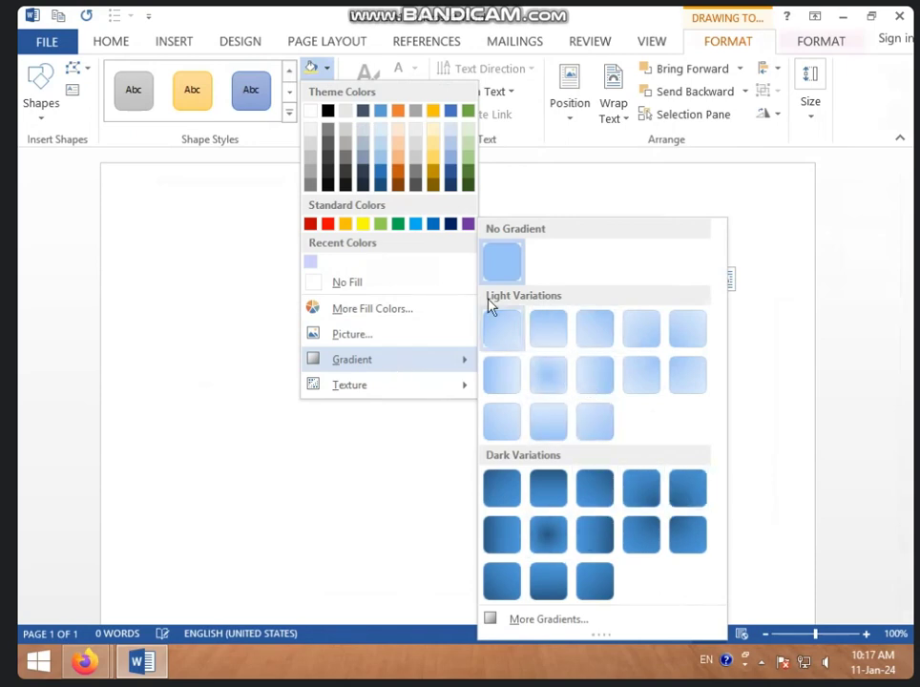
left_click(327, 224)
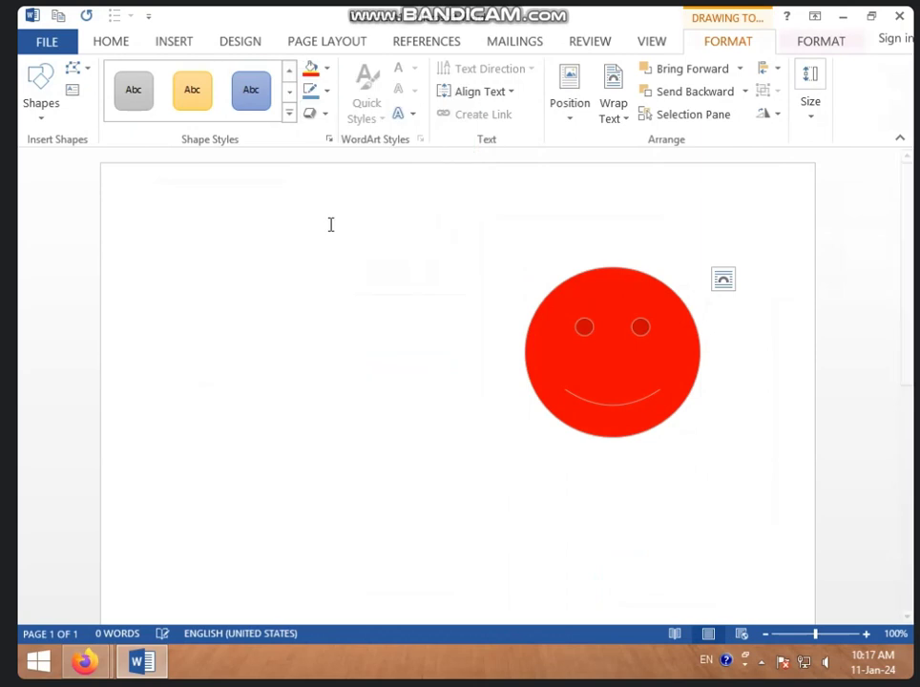
- Apply a light gradient variation to the red smiley fill
left_click(326, 70)
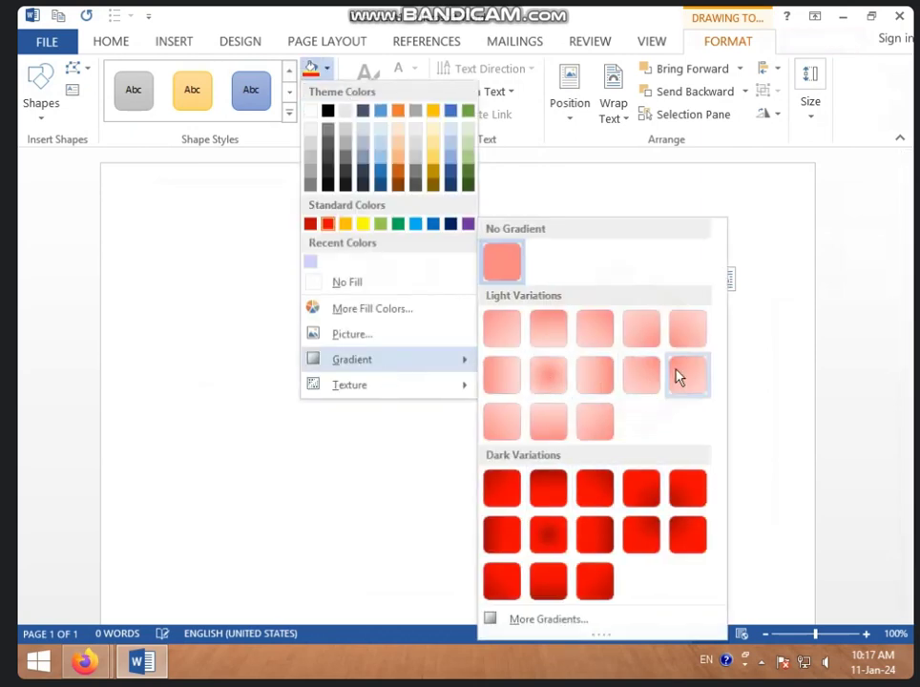
left_click(687, 329)
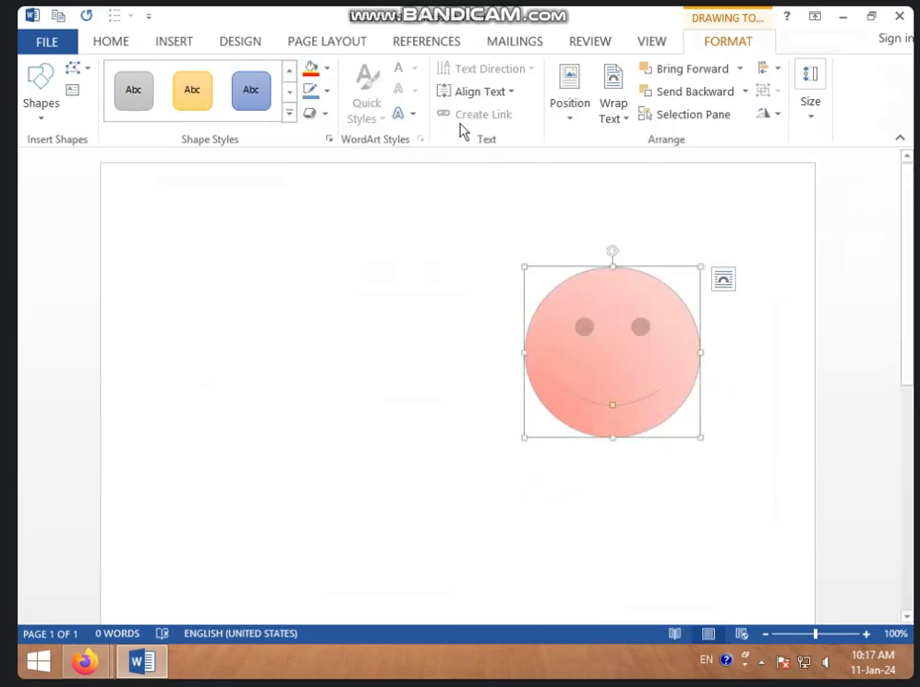
left_click(327, 69)
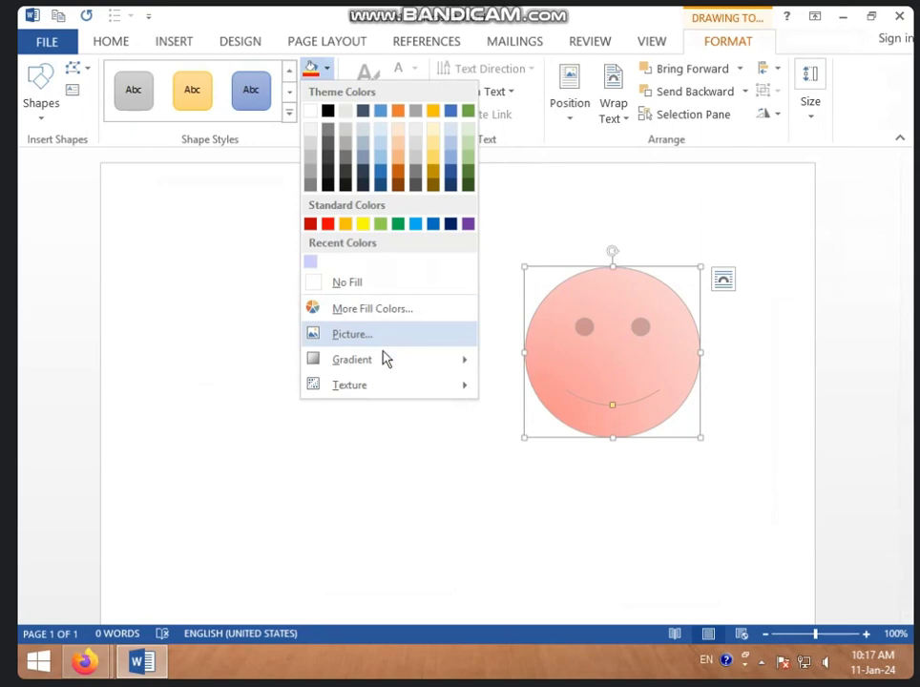
mouse_move(383, 360)
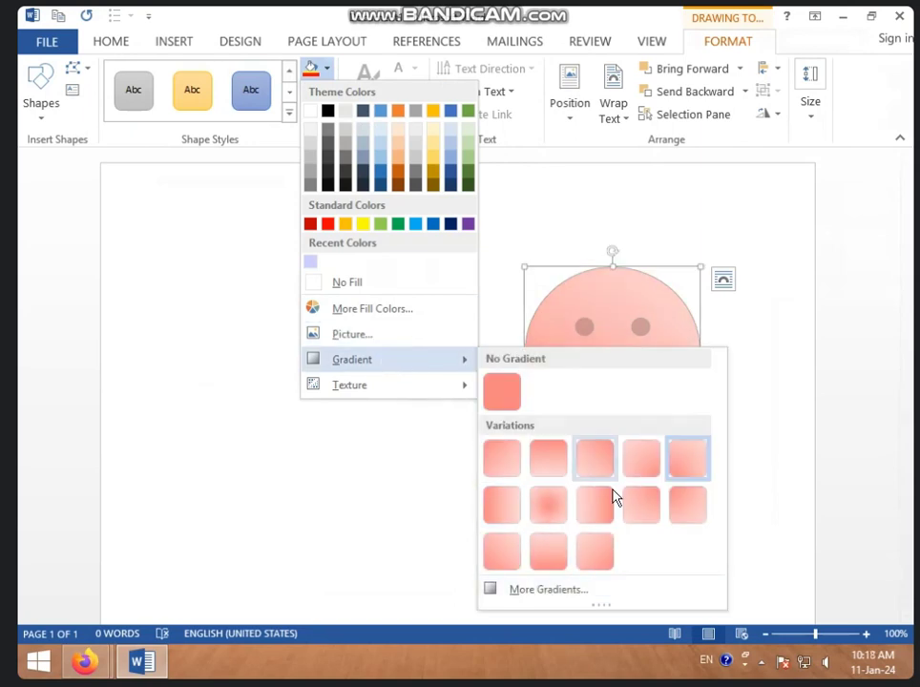
- Open More Gradients in Format Shape and move the smiley to the left of the page
left_click(557, 591)
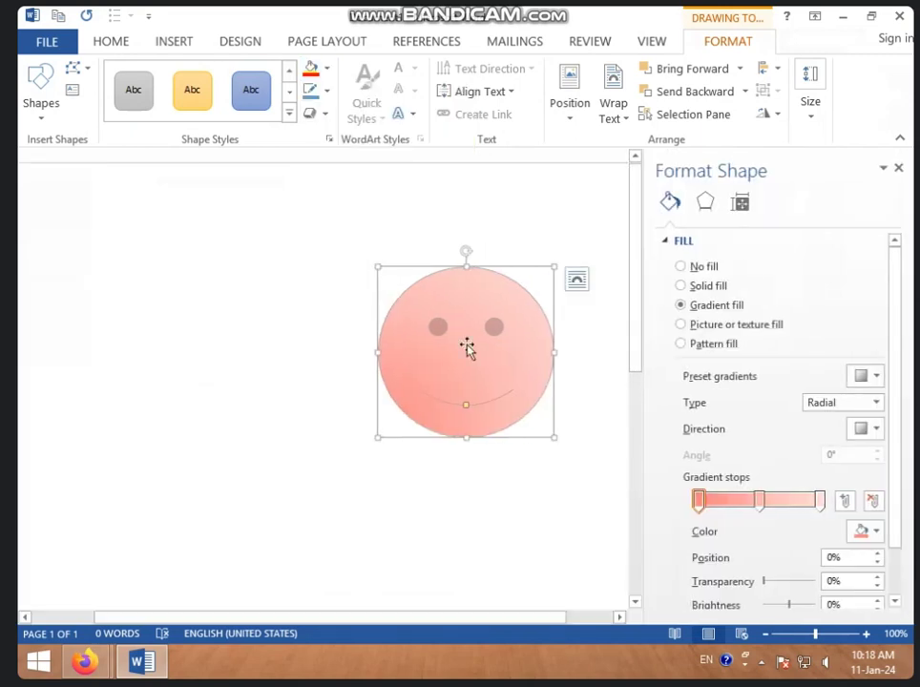
left_click_drag(469, 350, 250, 312)
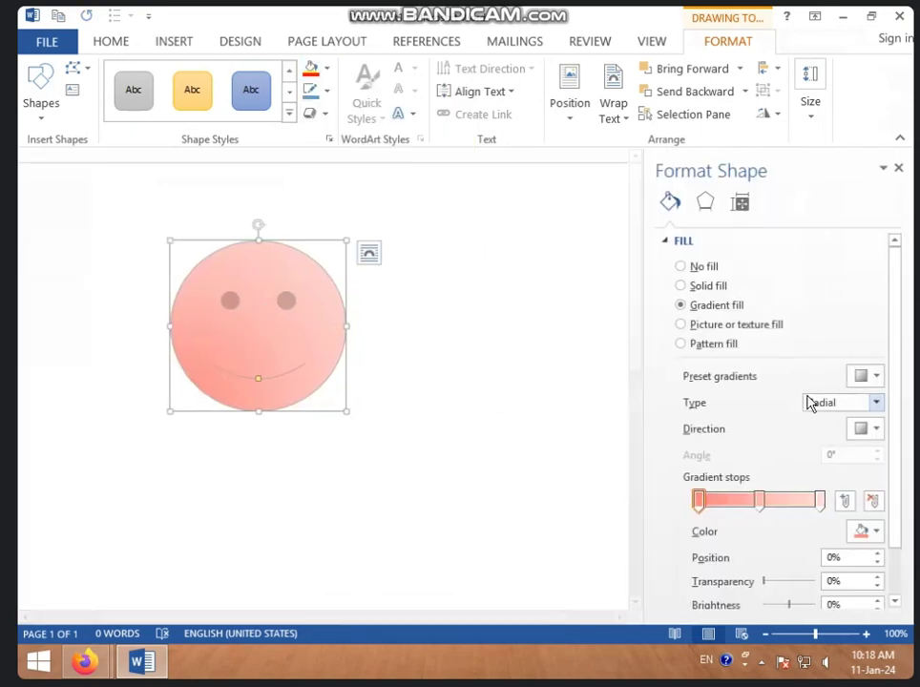
scroll(809, 401, "down", 2)
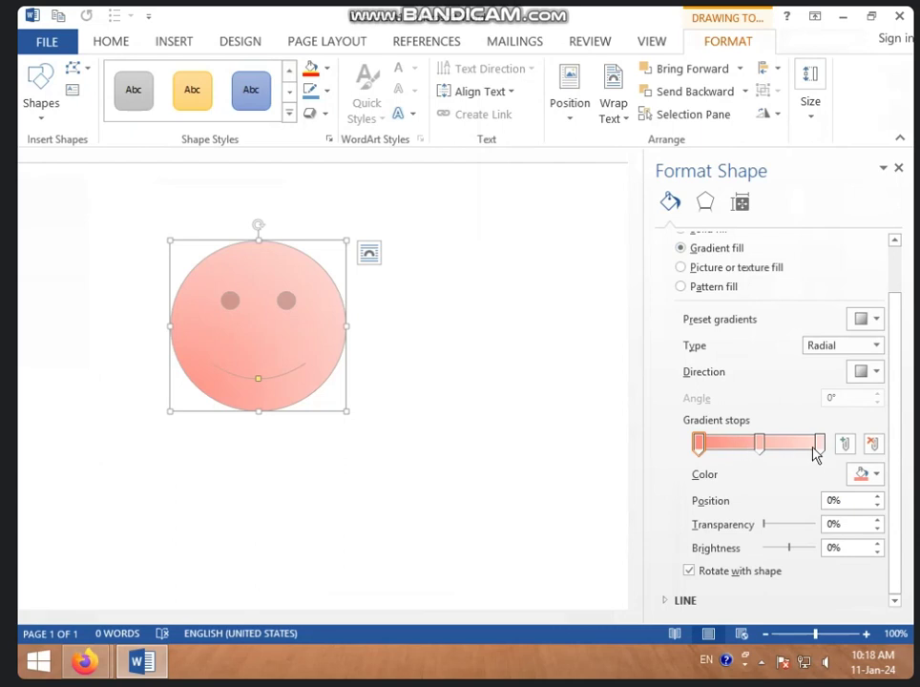
- Add gradient stops at about 71%, 33% and 11%, moving the 71% stop further right
left_click(784, 447)
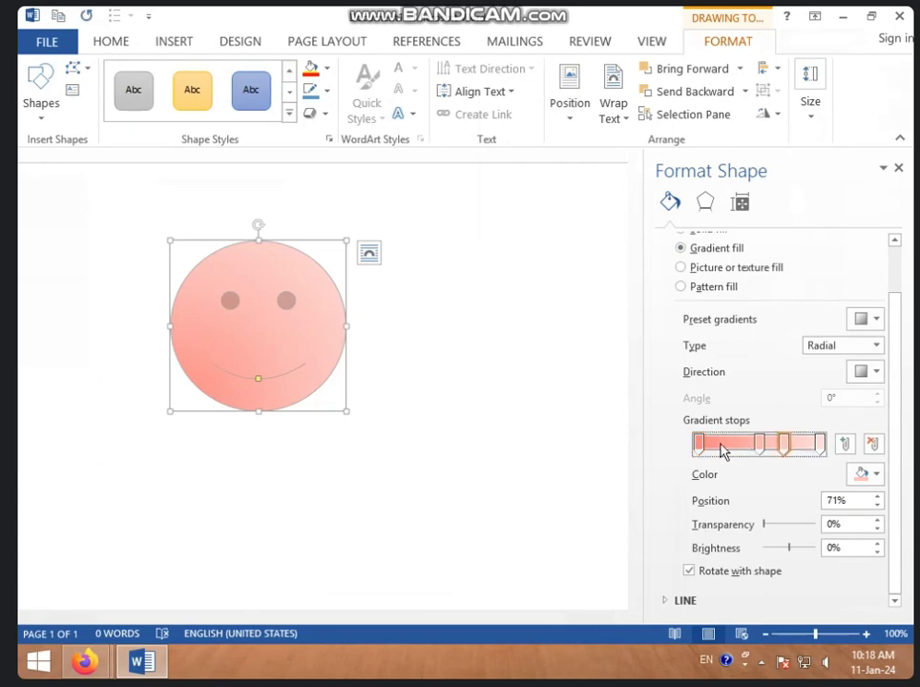
left_click(722, 450)
left_click_drag(723, 450, 744, 451)
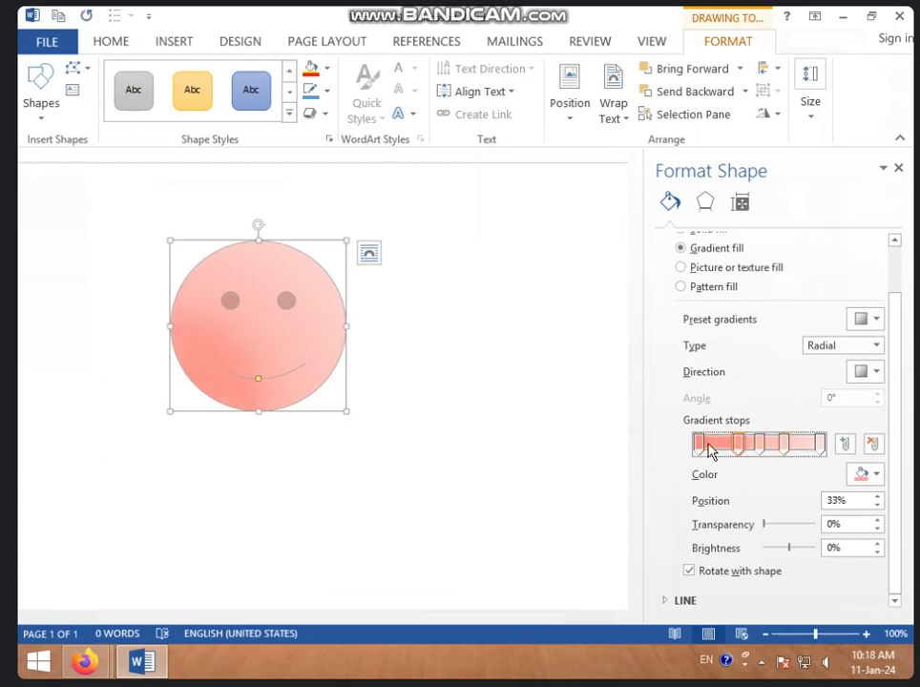
left_click(716, 449)
left_click_drag(784, 450, 813, 455)
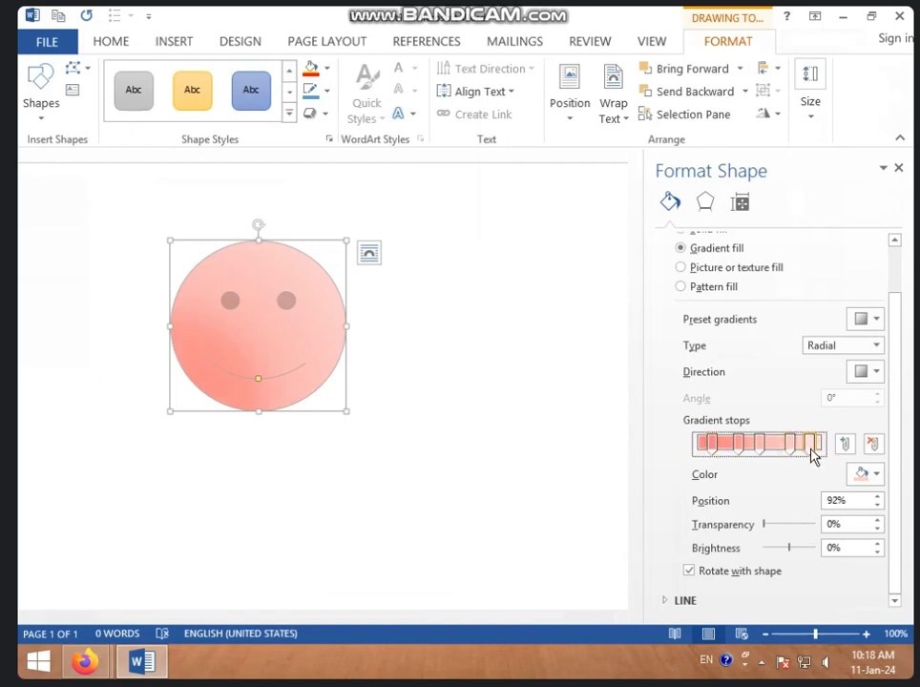
left_click(871, 474)
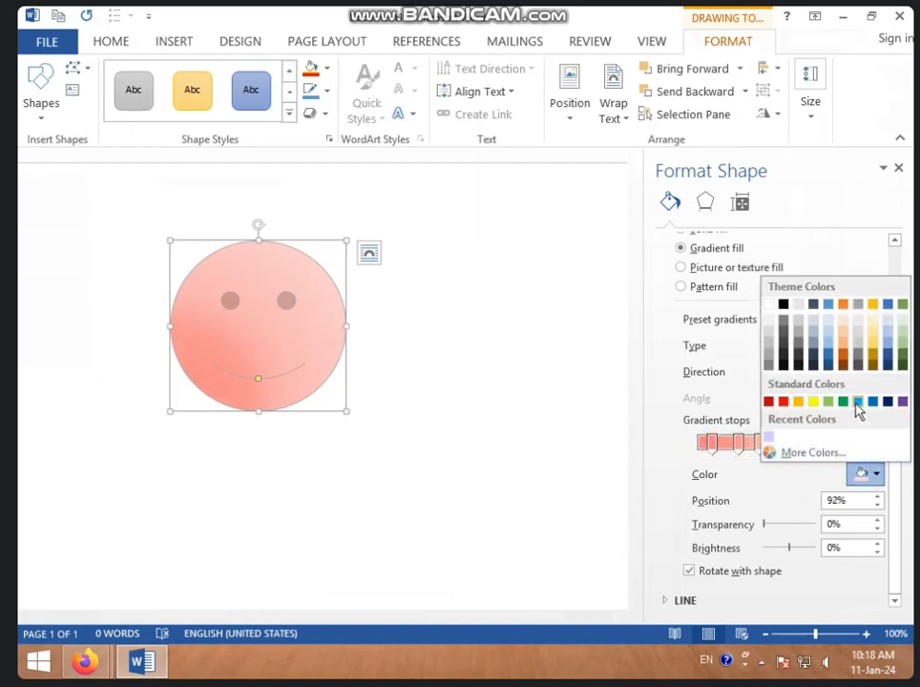
- Colour gradient stops light blue, light green at 76%, and red at 56%
left_click(856, 403)
left_click(791, 442)
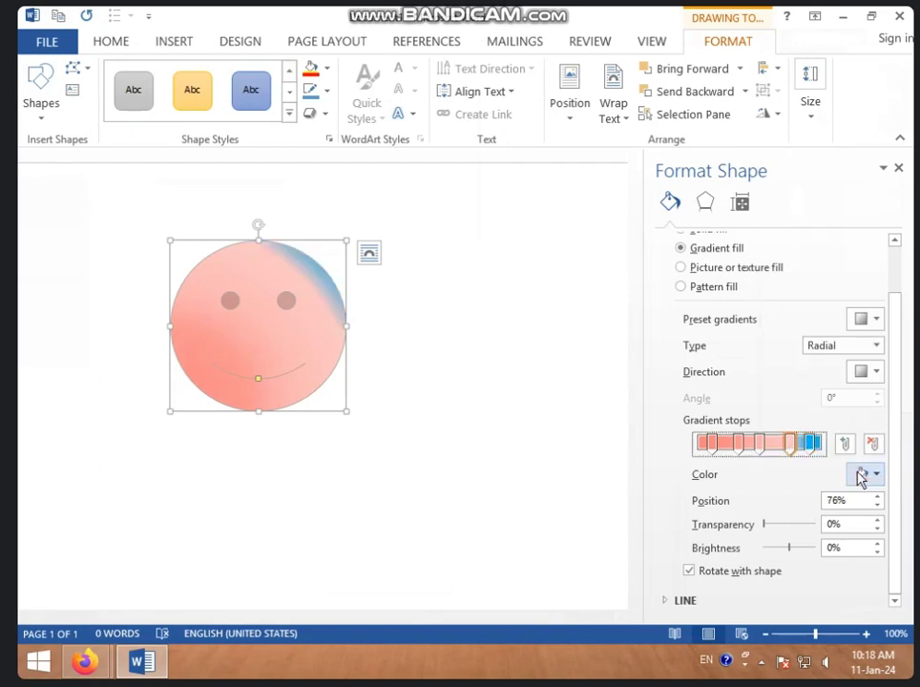
left_click(864, 474)
left_click(828, 402)
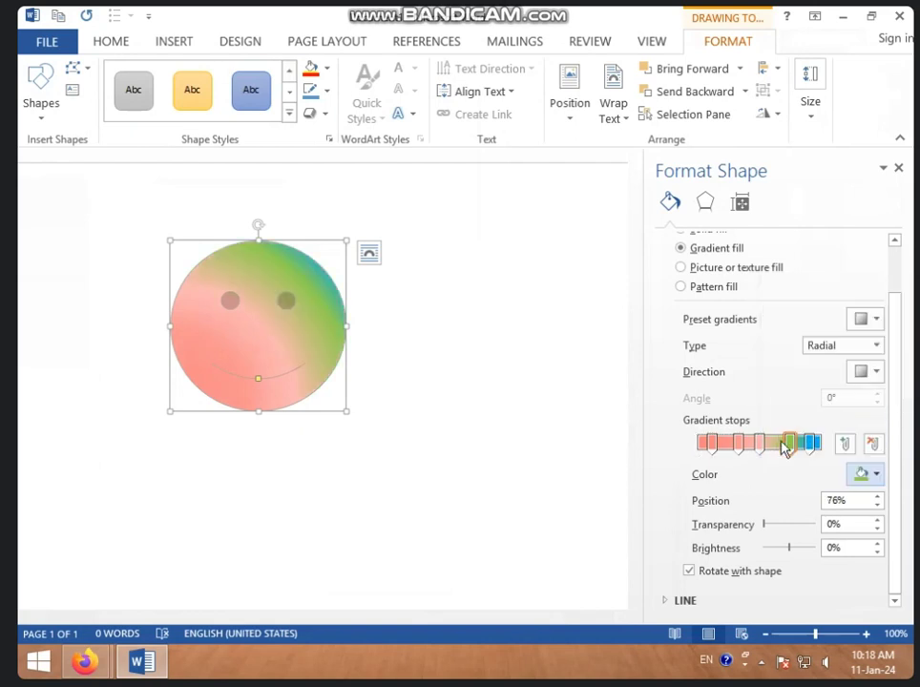
left_click_drag(758, 445, 768, 450)
left_click(874, 474)
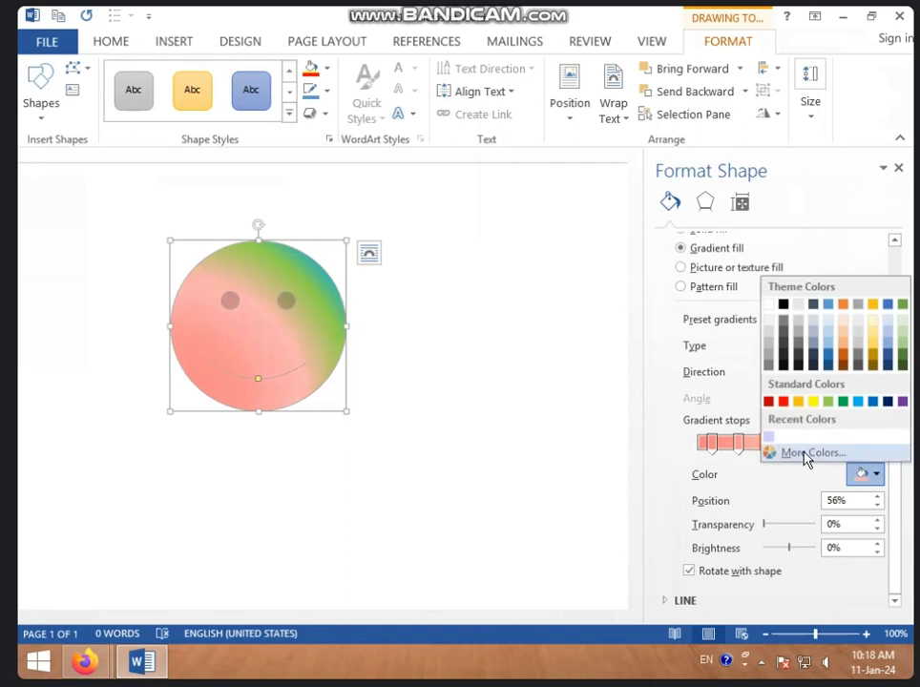
left_click(783, 402)
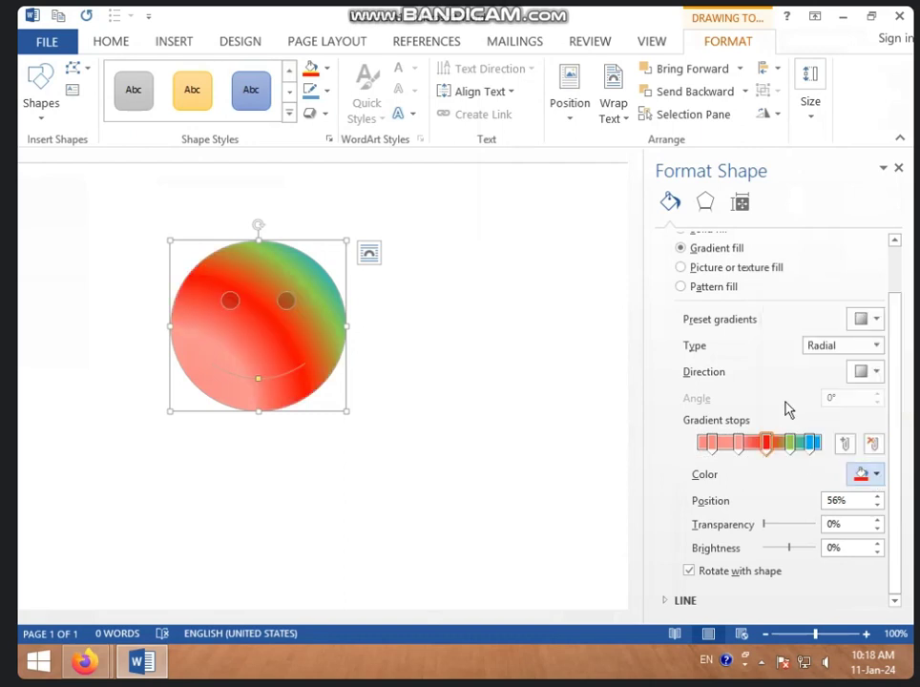
- Make the 33% gradient stop yellow and the 11% stop dark grey
left_click(742, 446)
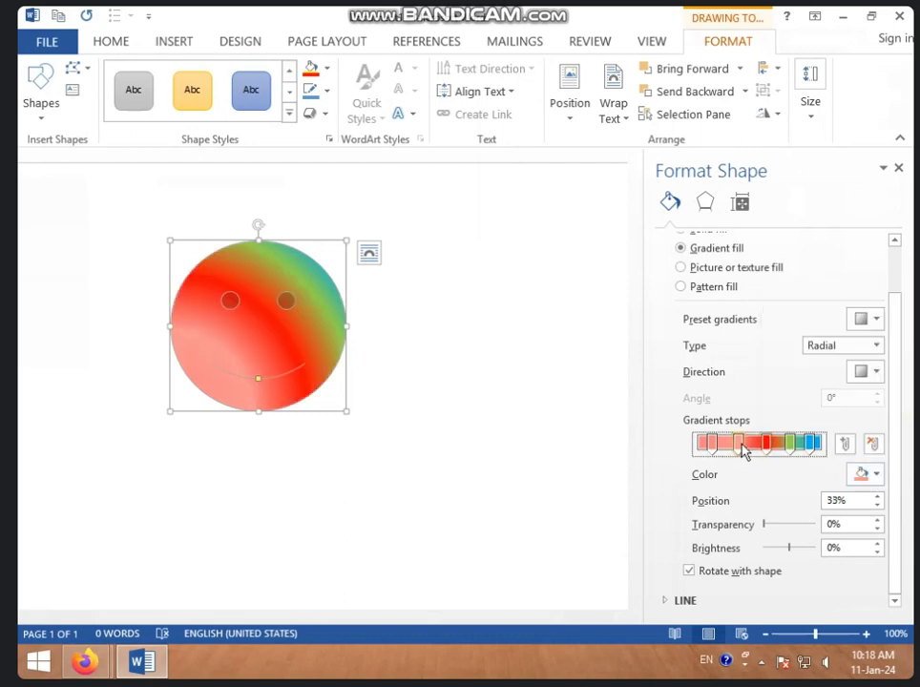
left_click(865, 474)
left_click(813, 402)
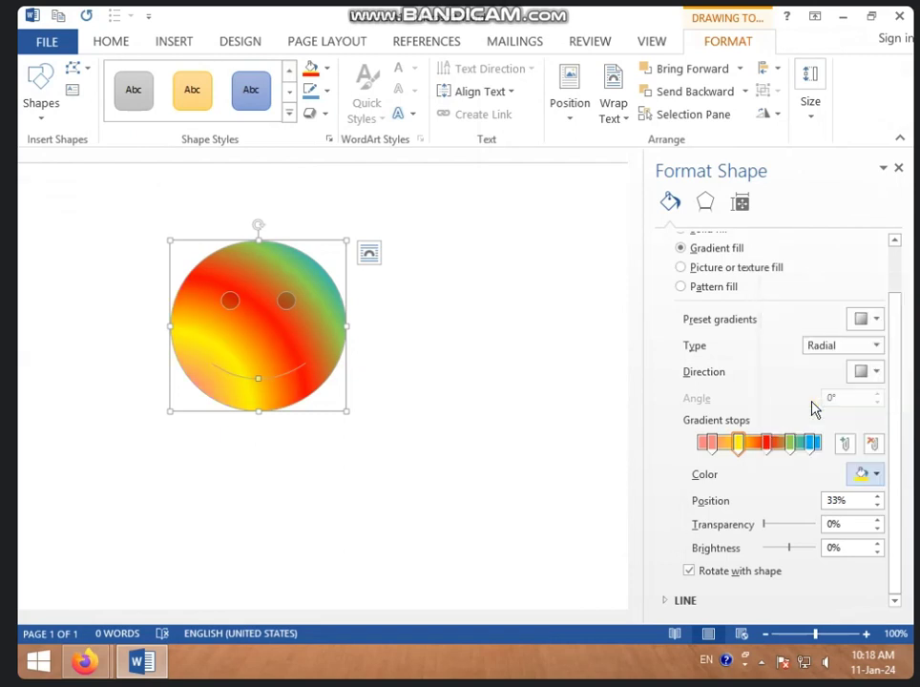
left_click(711, 442)
left_click(874, 477)
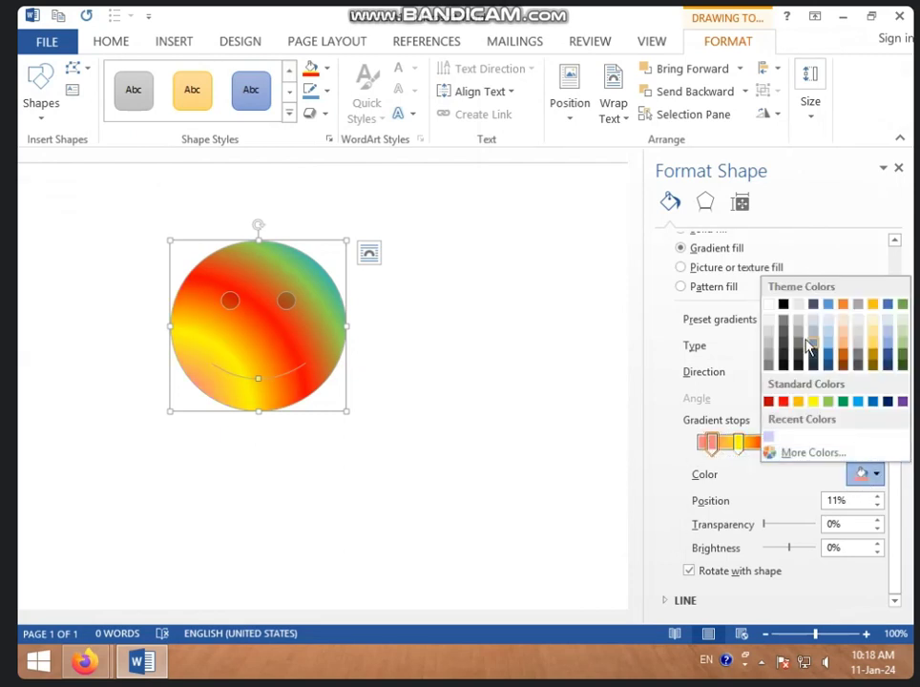
left_click(802, 346)
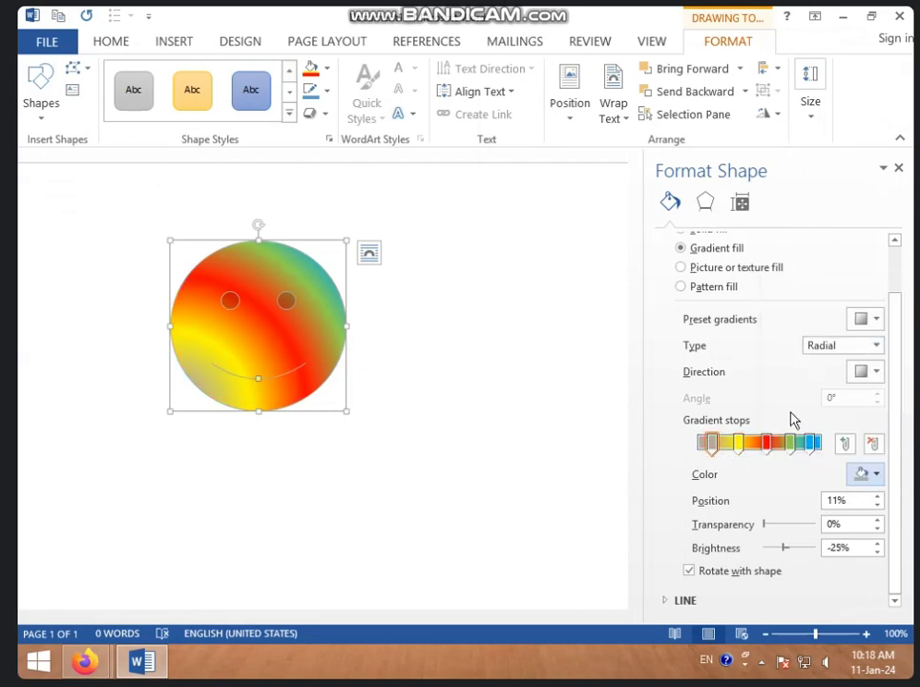
left_click(870, 475)
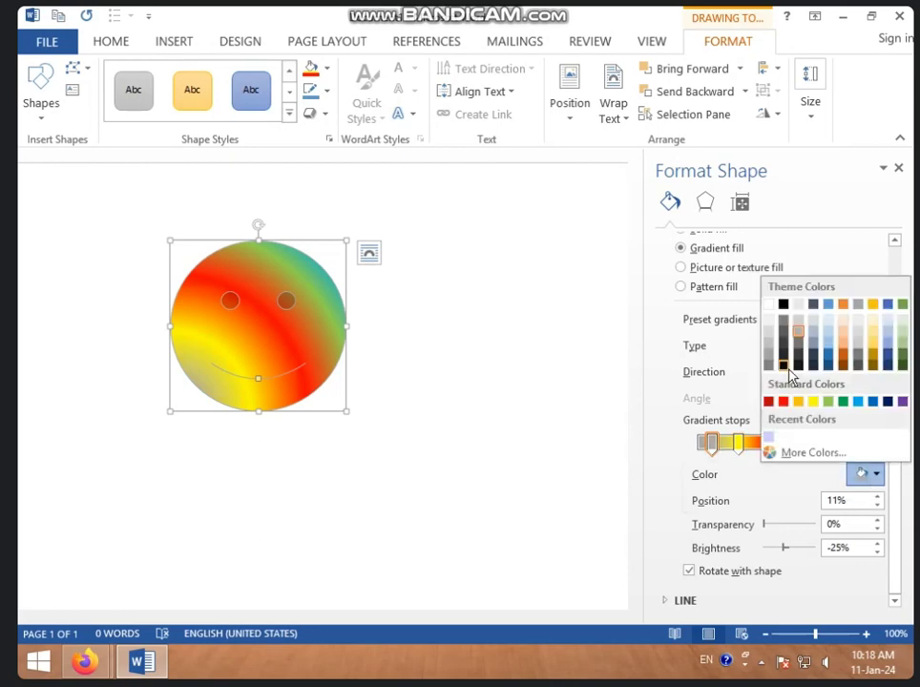
left_click(787, 340)
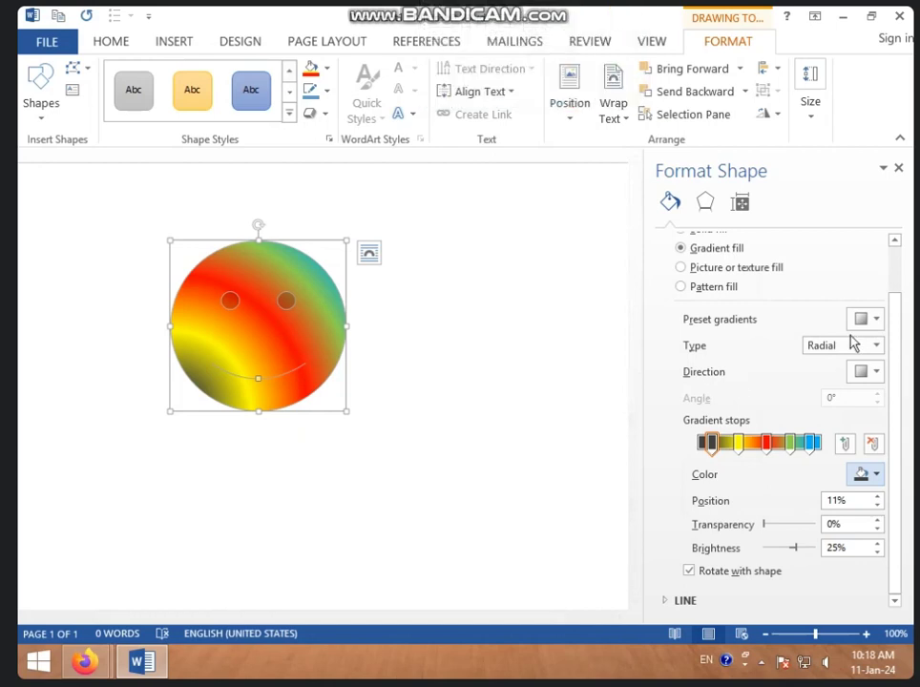
left_click(872, 371)
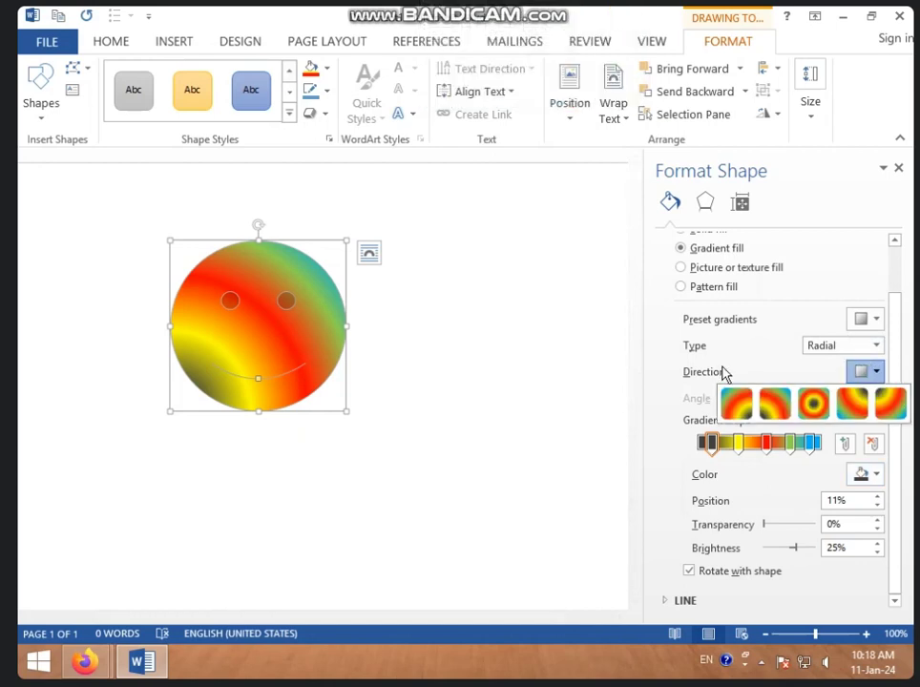